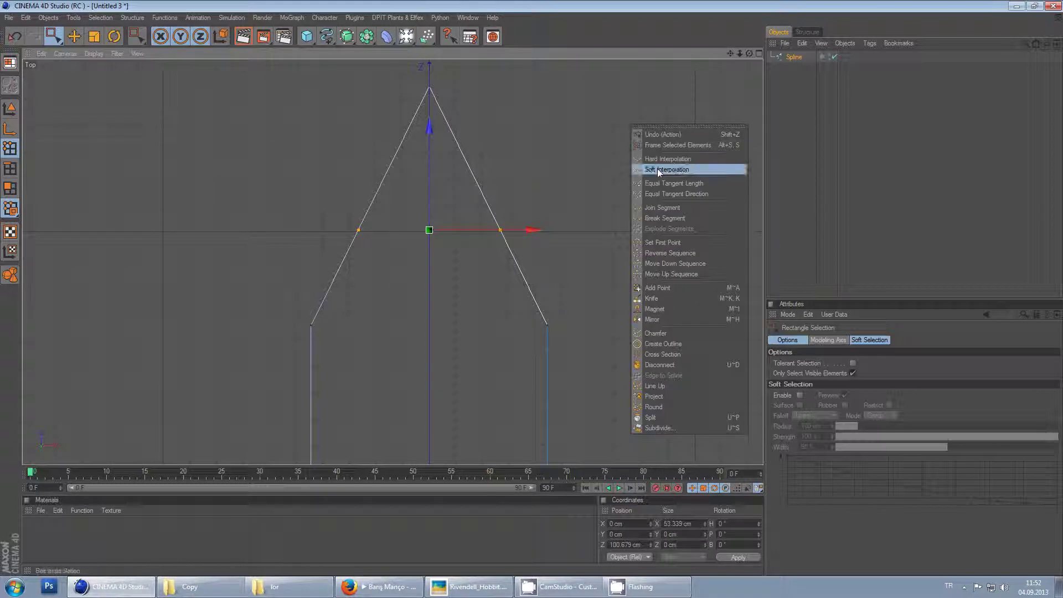
Apply soft interpolation to the two points midway up the spline's peaked sides and scale them inward to about 44.3 cm apart
{"action": "left_click", "coordinate": [657, 170]}
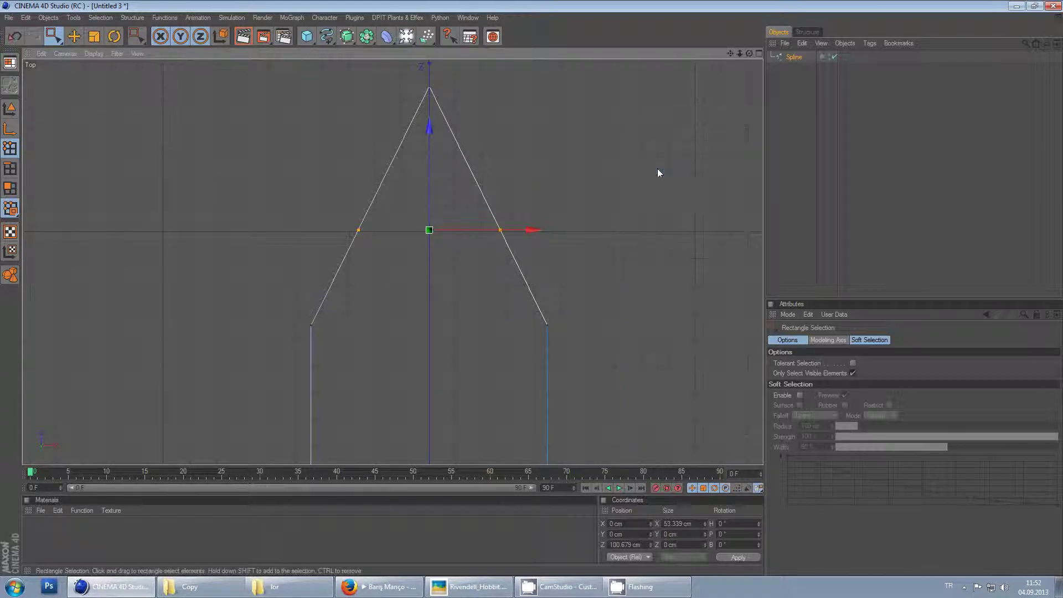
{"action": "left_click", "coordinate": [103, 42]}
{"action": "left_click_drag", "start_coordinate": [534, 230], "coordinate": [518, 296]}
Examine the tower's pointed windows up close in the Rivendell reference image in Picasa Photo Viewer and return to CINEMA 4D
{"action": "left_click", "coordinate": [475, 586]}
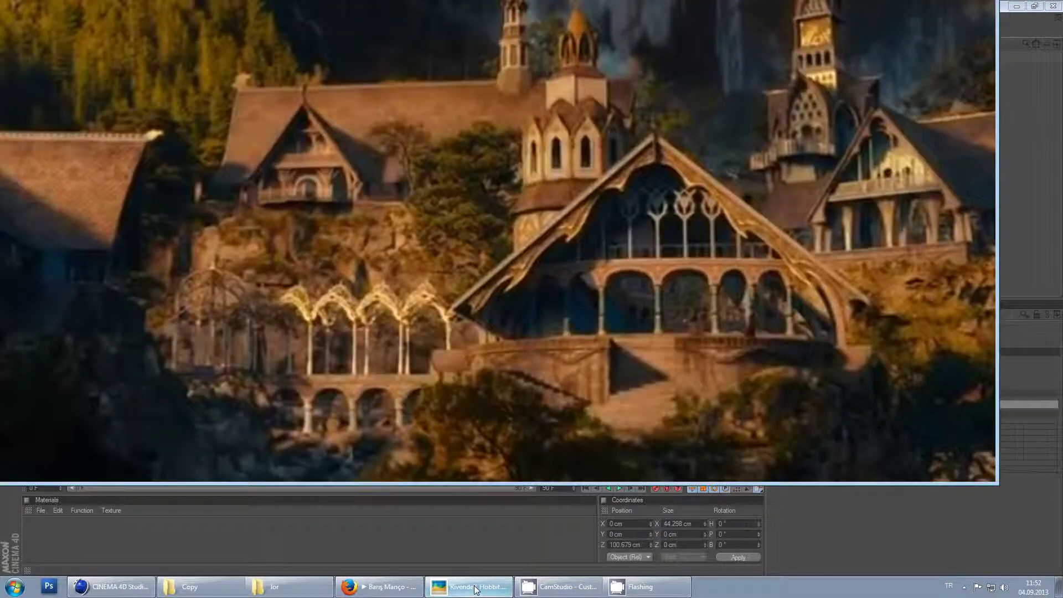
{"action": "scroll", "coordinate": [466, 210], "scroll_direction": "up", "scroll_amount": 5}
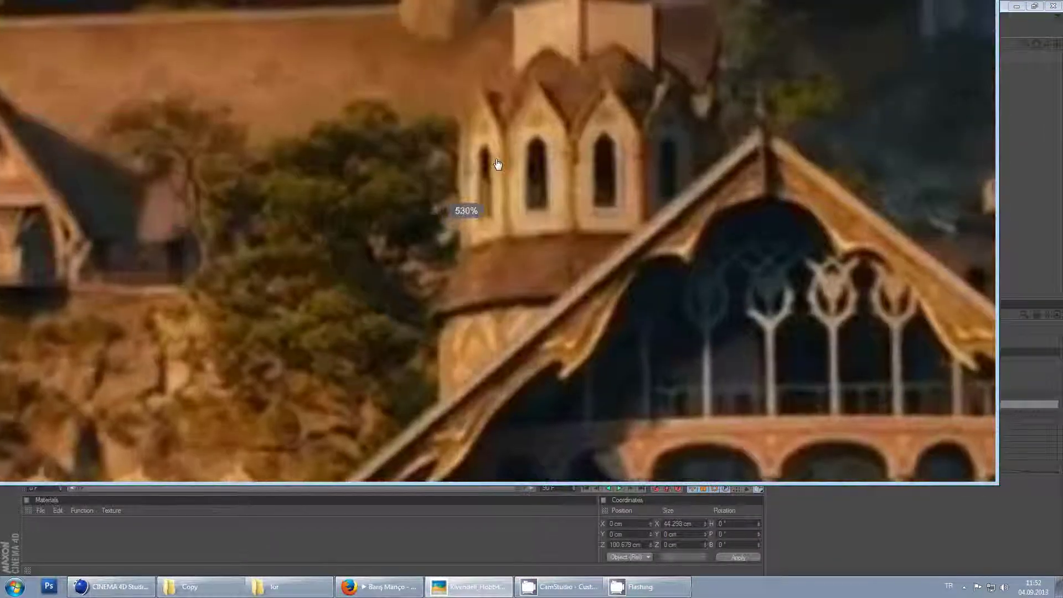
{"action": "mouse_move", "coordinate": [492, 422]}
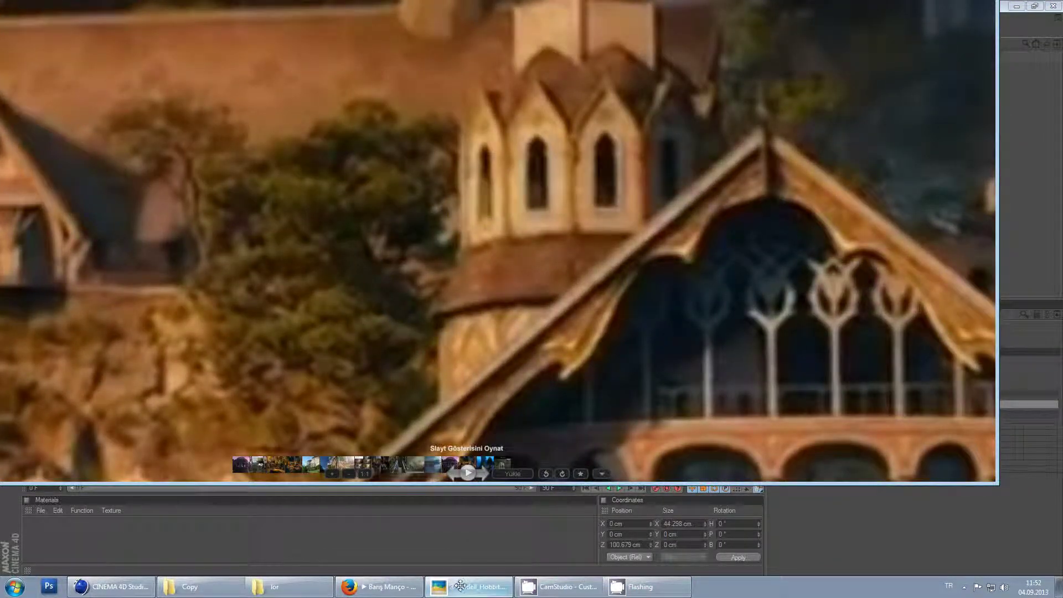
{"action": "mouse_move", "coordinate": [461, 585]}
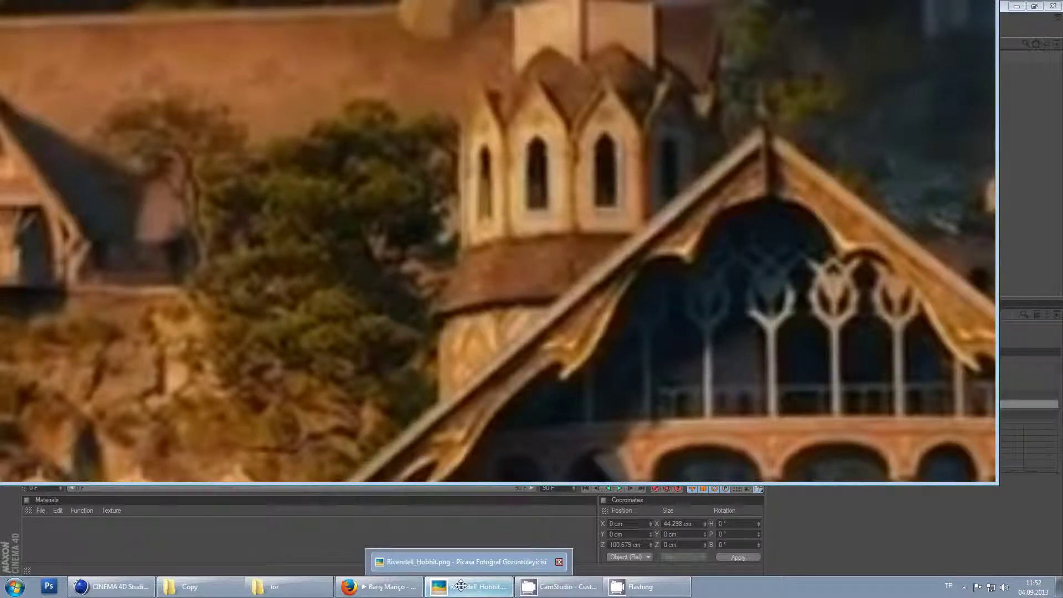
{"action": "left_click", "coordinate": [461, 585]}
{"action": "left_click_drag", "start_coordinate": [496, 329], "coordinate": [487, 347]}
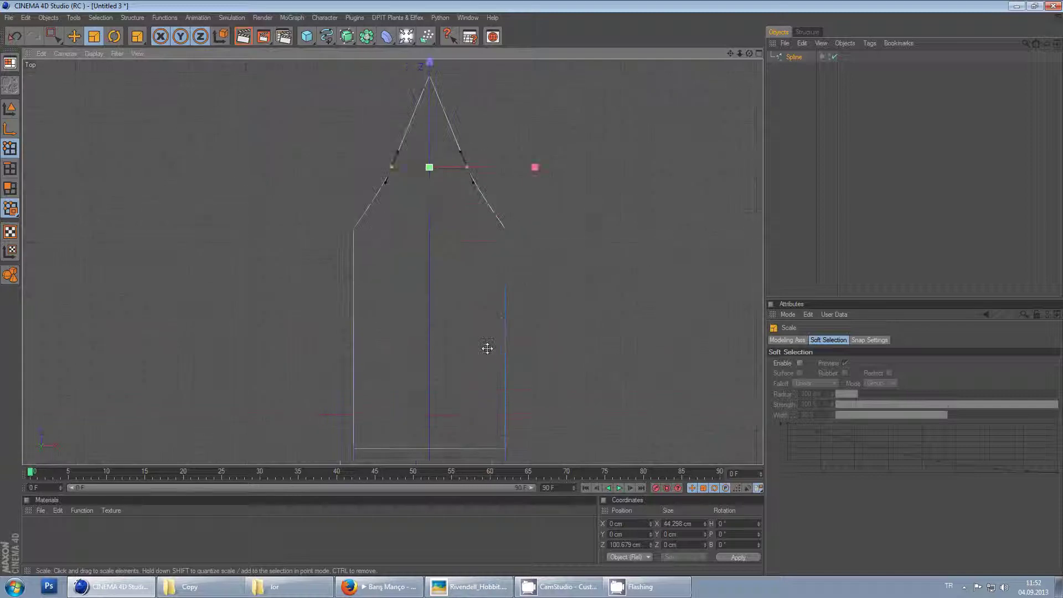
{"action": "left_click", "coordinate": [489, 590]}
{"action": "left_click", "coordinate": [489, 590]}
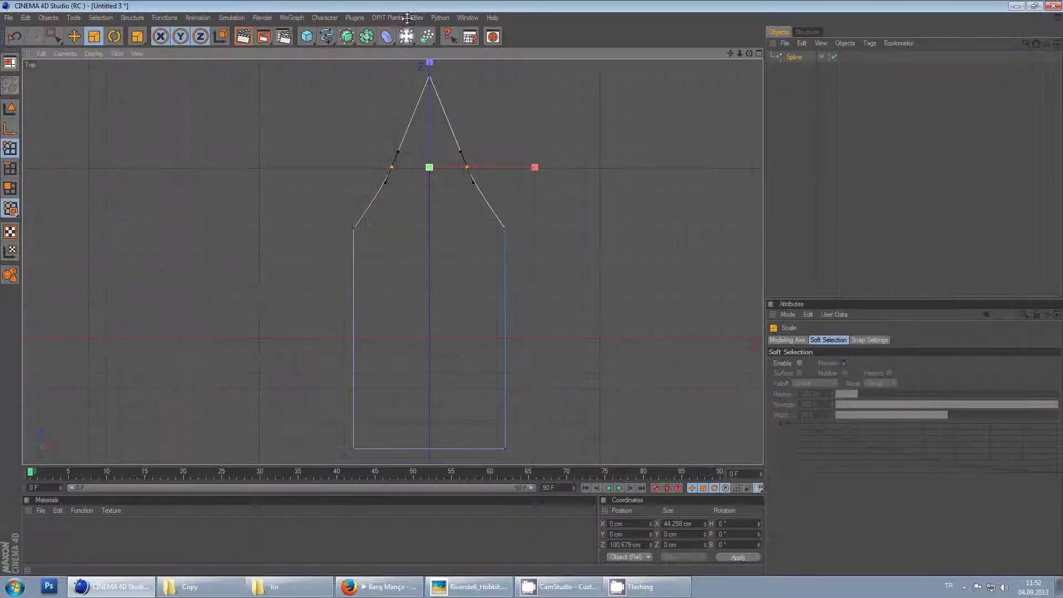
Add a rectangle spline at the origin and scale it down to about 11 cm square
{"action": "left_click", "coordinate": [326, 37]}
{"action": "left_click", "coordinate": [415, 83]}
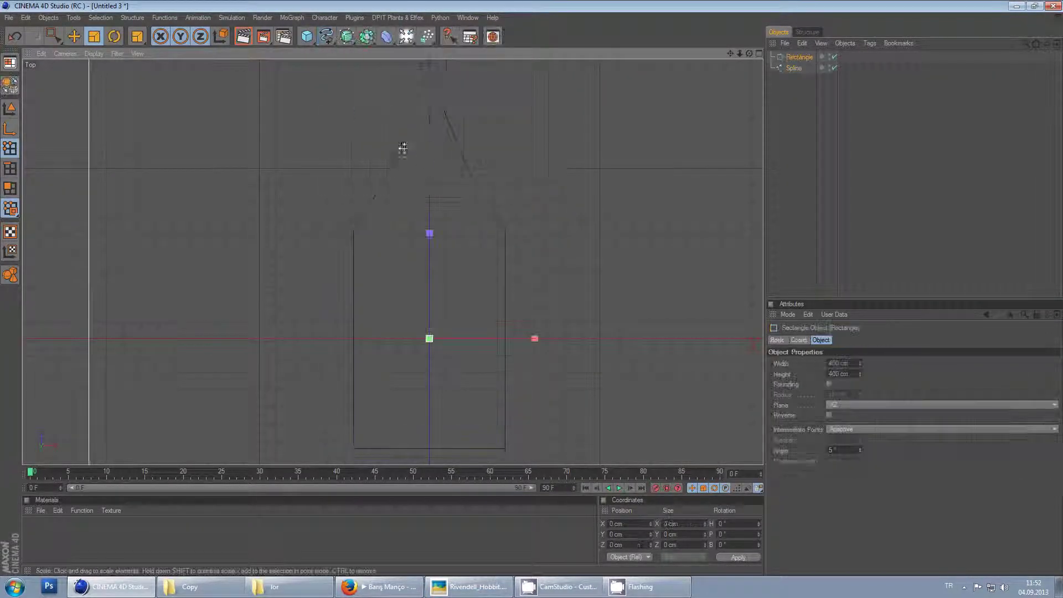
{"action": "left_click", "coordinate": [93, 37]}
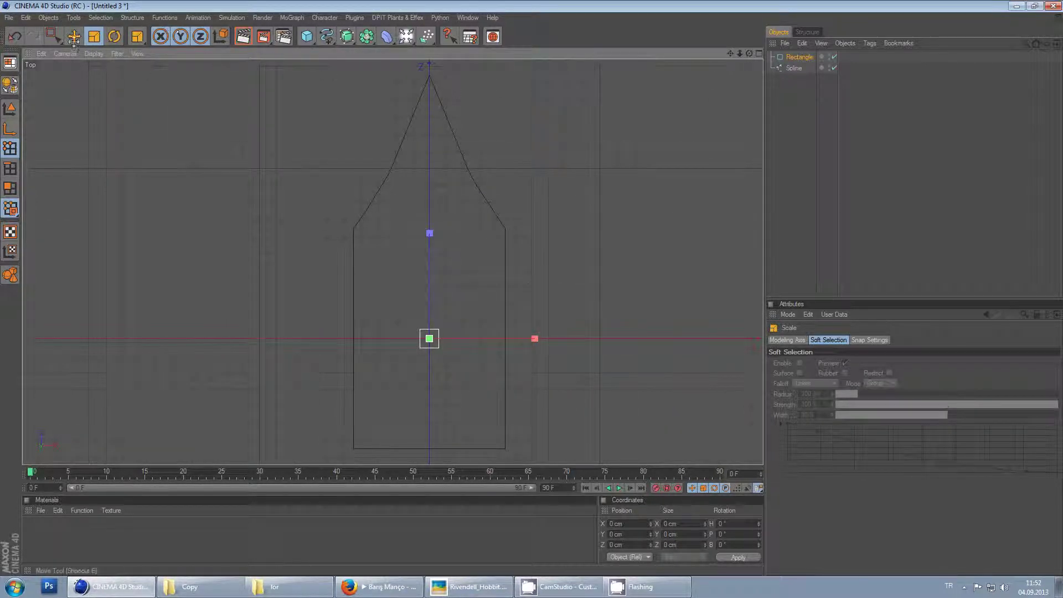
{"action": "left_click", "coordinate": [74, 37]}
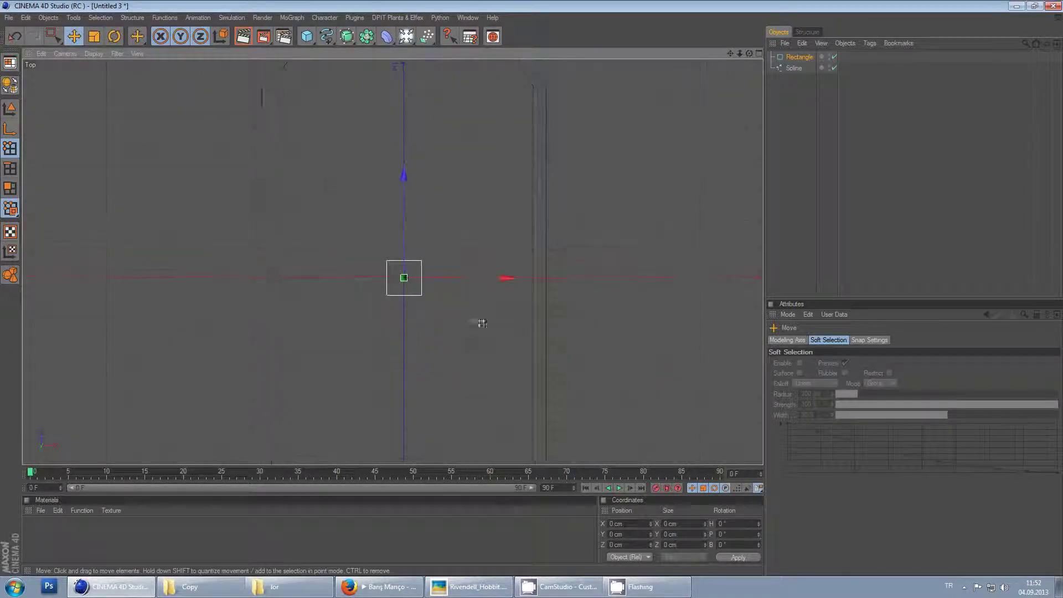
Create a Sweep NURBS and make the rectangle and the pointed spline its children
{"action": "left_click_drag", "start_coordinate": [345, 37], "coordinate": [363, 88]}
{"action": "left_click", "coordinate": [795, 78]}
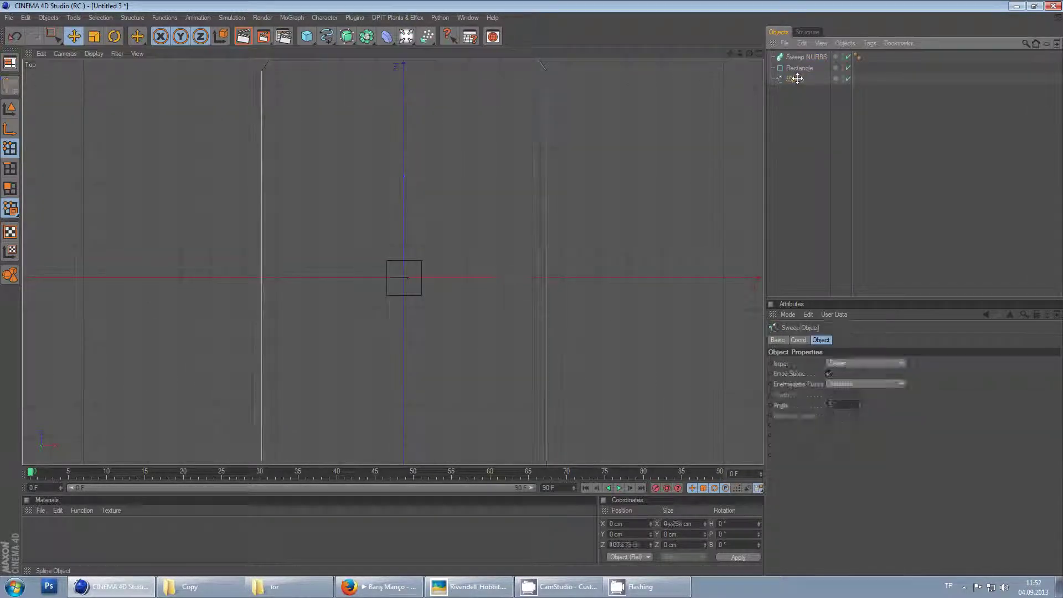
{"action": "left_click", "coordinate": [799, 68], "text": "ctrl"}
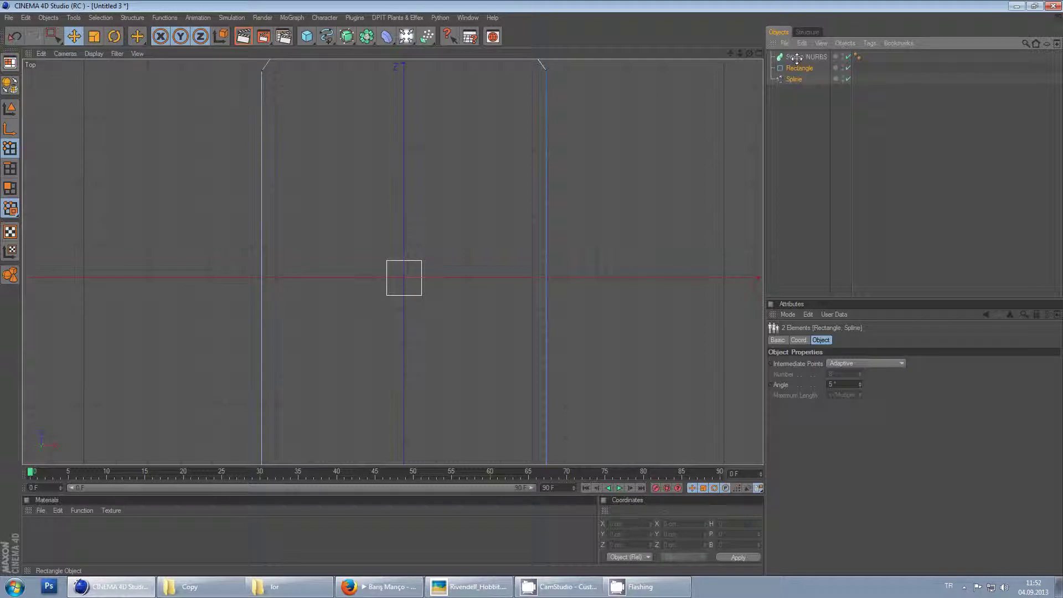
{"action": "left_click_drag", "start_coordinate": [795, 56], "coordinate": [794, 57]}
Set the plane of the sweep's rectangle profile to XY
{"action": "middle_click", "coordinate": [636, 142]}
{"action": "middle_click", "coordinate": [339, 182]}
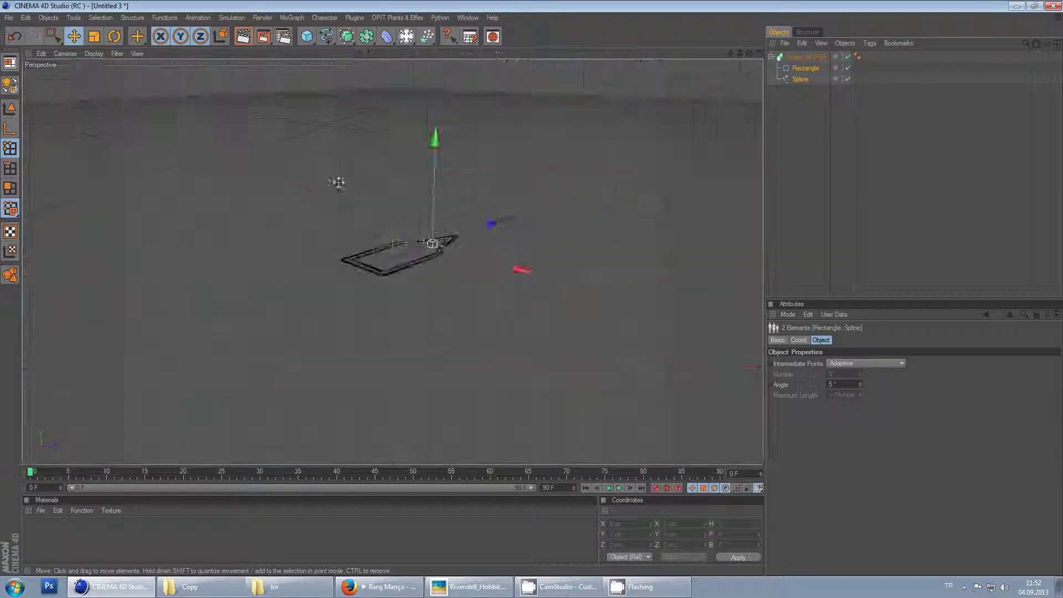
{"action": "scroll", "coordinate": [438, 208], "scroll_direction": "up", "scroll_amount": 4}
{"action": "left_click", "coordinate": [804, 68]}
{"action": "left_click", "coordinate": [835, 404]}
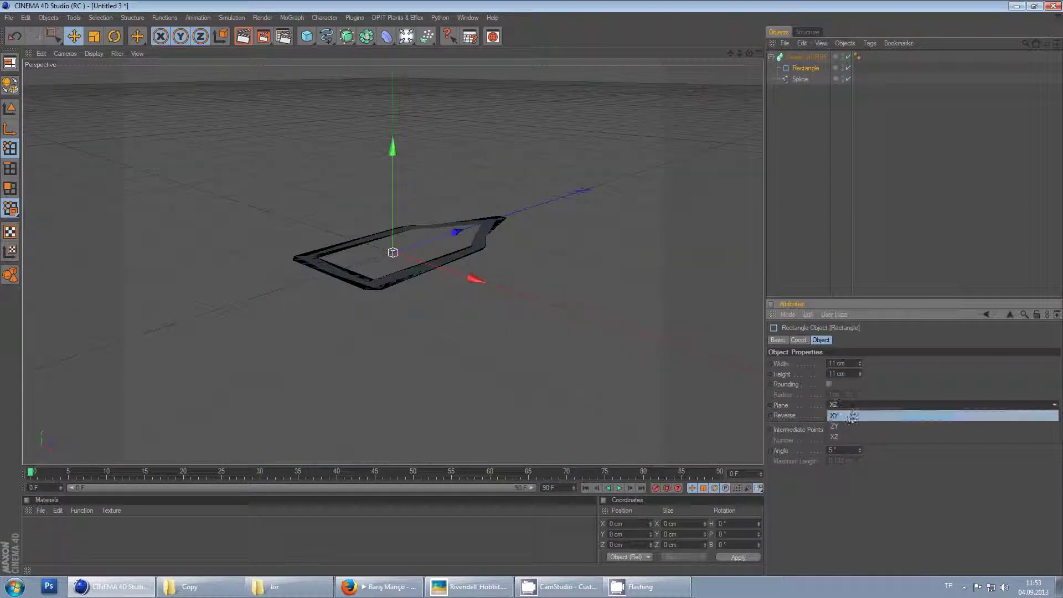
{"action": "left_click", "coordinate": [852, 416]}
{"action": "mouse_move", "coordinate": [544, 312]}
{"action": "left_mouse_down", "text": "alt"}
{"action": "mouse_move", "coordinate": [531, 288]}
{"action": "mouse_move", "coordinate": [550, 314]}
{"action": "left_mouse_up", "text": "alt"}
Set the sweep's rectangle profile to 10 cm wide and 10 cm high
{"action": "middle_click", "coordinate": [550, 314]}
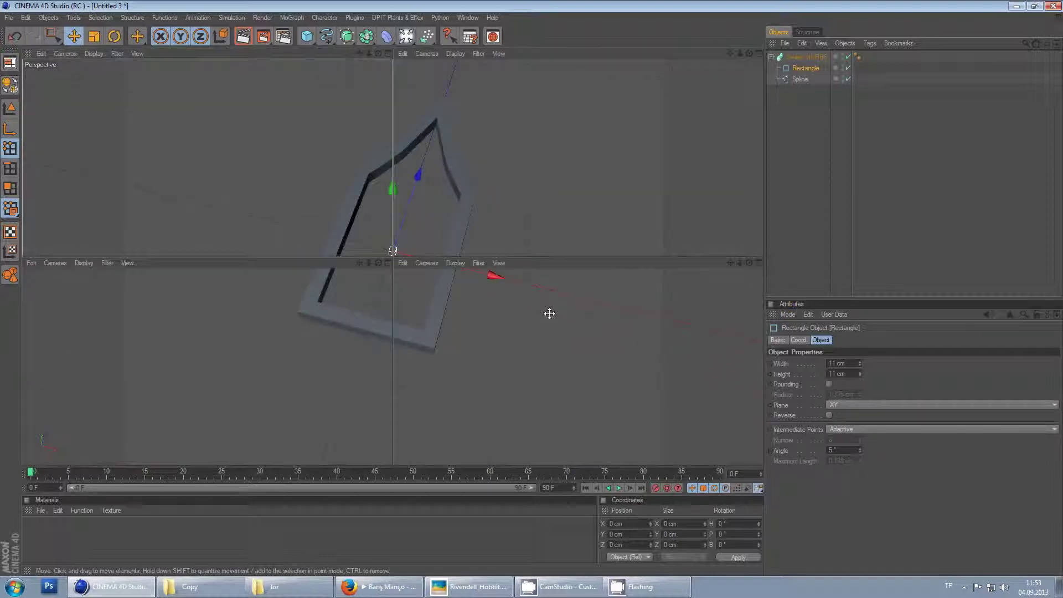
{"action": "middle_click", "coordinate": [561, 186]}
{"action": "scroll", "coordinate": [562, 186], "scroll_direction": "down", "scroll_amount": 5}
{"action": "middle_click_drag", "start_coordinate": [548, 213], "coordinate": [555, 256], "text": "alt"}
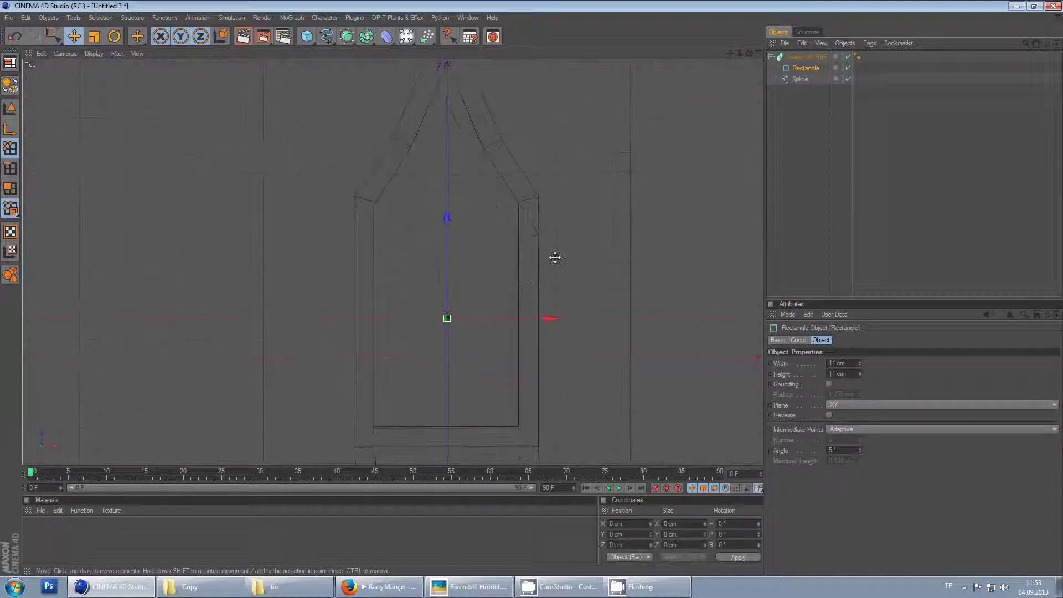
{"action": "scroll", "coordinate": [555, 258], "scroll_direction": "down", "scroll_amount": 1}
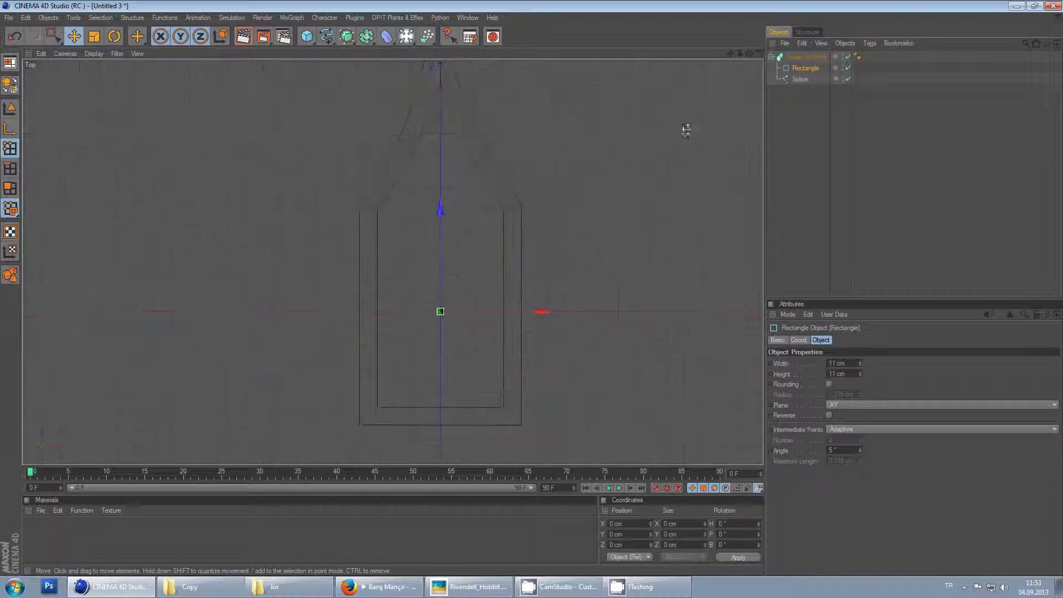
{"action": "left_click", "coordinate": [842, 374]}
{"action": "scroll", "coordinate": [844, 373], "scroll_direction": "down", "scroll_amount": 1}
{"action": "left_click", "coordinate": [847, 363]}
{"action": "type", "text": "10"}
{"action": "key", "text": "Return"}
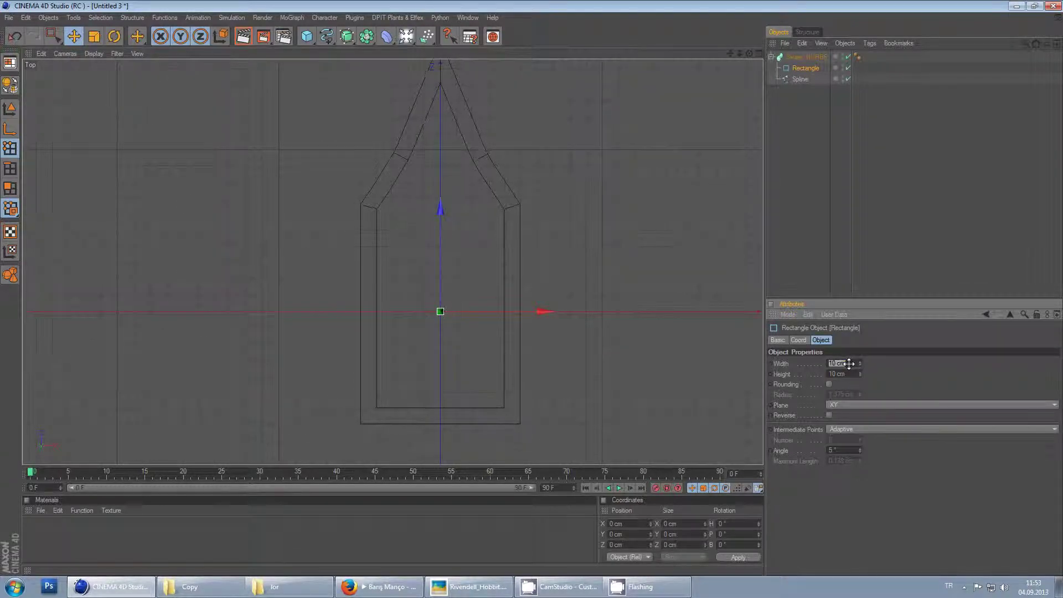
Check the reference image, add another rectangle spline and scale it down to about 50 cm wide inside the swept frame
{"action": "left_click", "coordinate": [471, 587]}
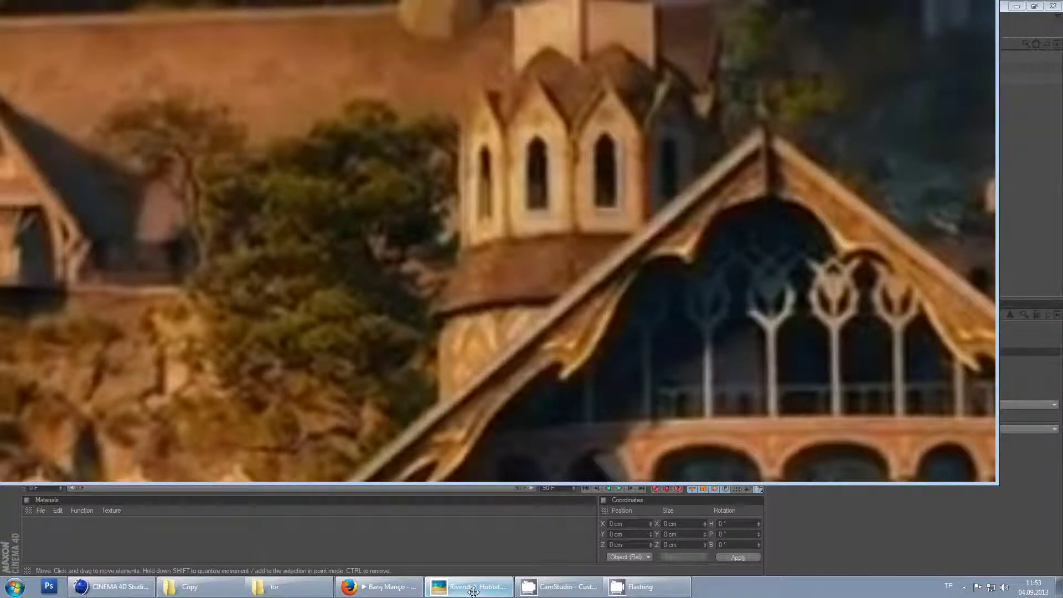
{"action": "left_click", "coordinate": [473, 589]}
{"action": "left_click", "coordinate": [326, 36]}
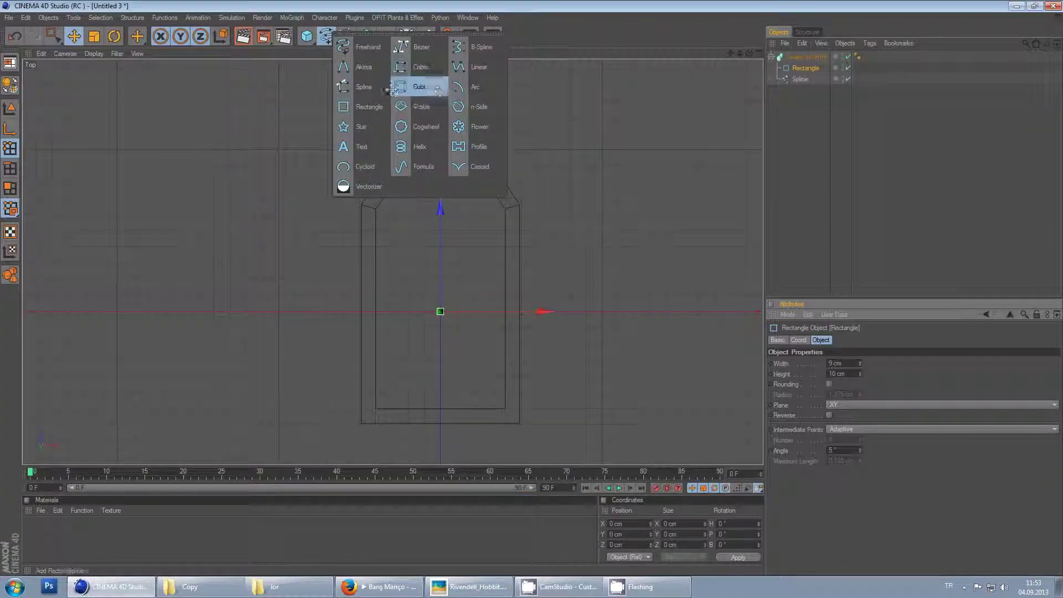
{"action": "left_click", "coordinate": [368, 106]}
{"action": "scroll", "coordinate": [552, 245], "scroll_direction": "down", "scroll_amount": 3}
{"action": "left_click", "coordinate": [94, 37]}
{"action": "left_click_drag", "start_coordinate": [575, 285], "coordinate": [532, 288]}
{"action": "scroll", "coordinate": [433, 126], "scroll_direction": "up", "scroll_amount": 3}
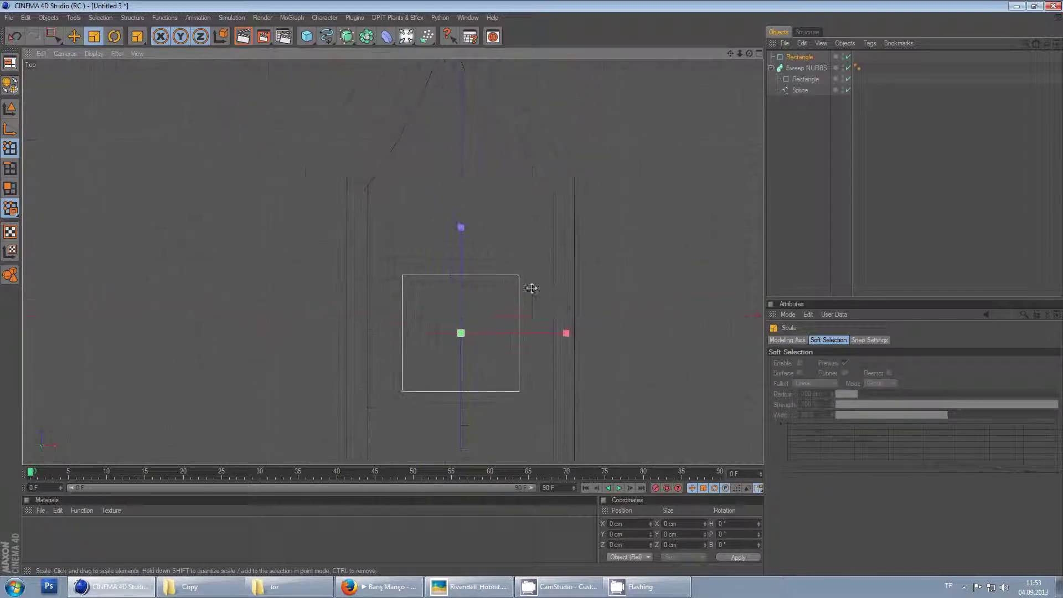
{"action": "middle_click_drag", "start_coordinate": [531, 287], "coordinate": [404, 218], "text": "alt"}
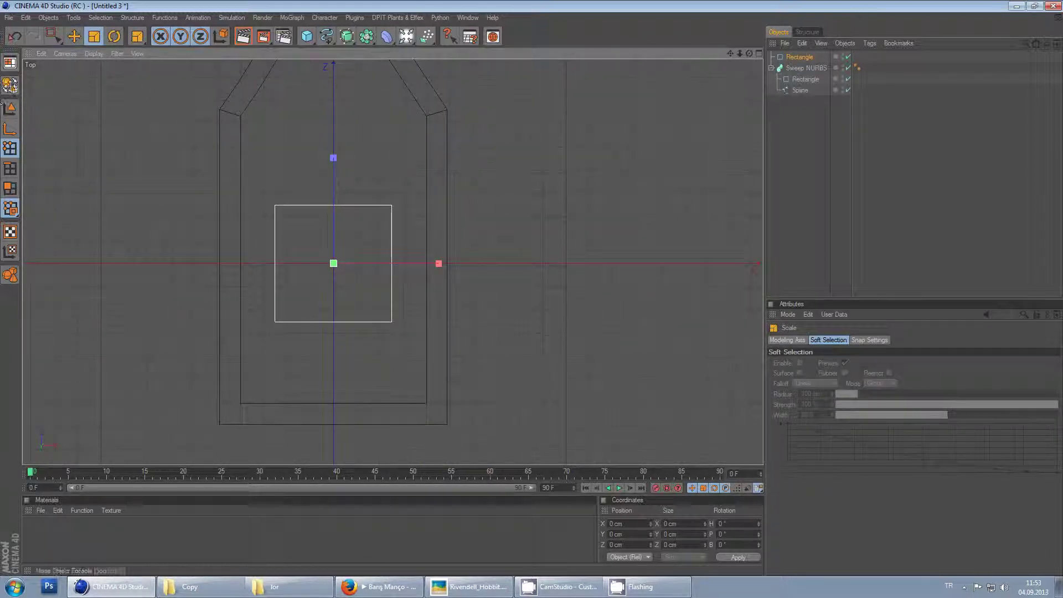
Make the inner rectangle editable and raise its two upper points to about Z 72.9 cm
{"action": "left_click", "coordinate": [9, 84]}
{"action": "key", "text": "0"}
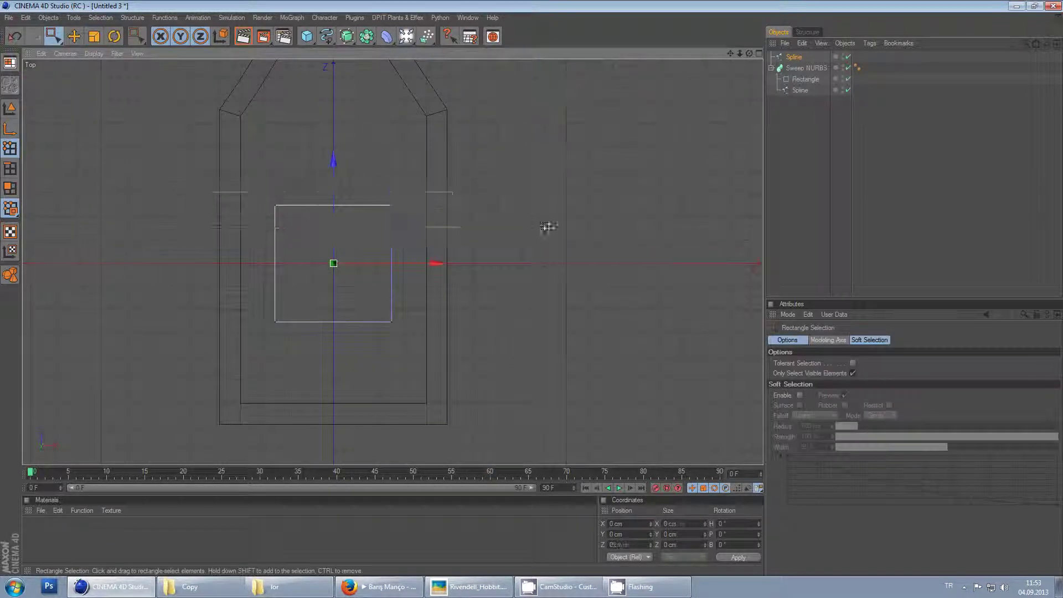
{"action": "left_click_drag", "start_coordinate": [545, 227], "coordinate": [548, 227]}
{"action": "middle_click_drag", "start_coordinate": [339, 110], "coordinate": [479, 261], "text": "alt"}
{"action": "left_click_drag", "start_coordinate": [477, 259], "coordinate": [477, 147]}
Lower the inner rectangle's two bottom points to about Z -50.6 cm
{"action": "middle_click_drag", "start_coordinate": [486, 327], "coordinate": [472, 244], "text": "alt"}
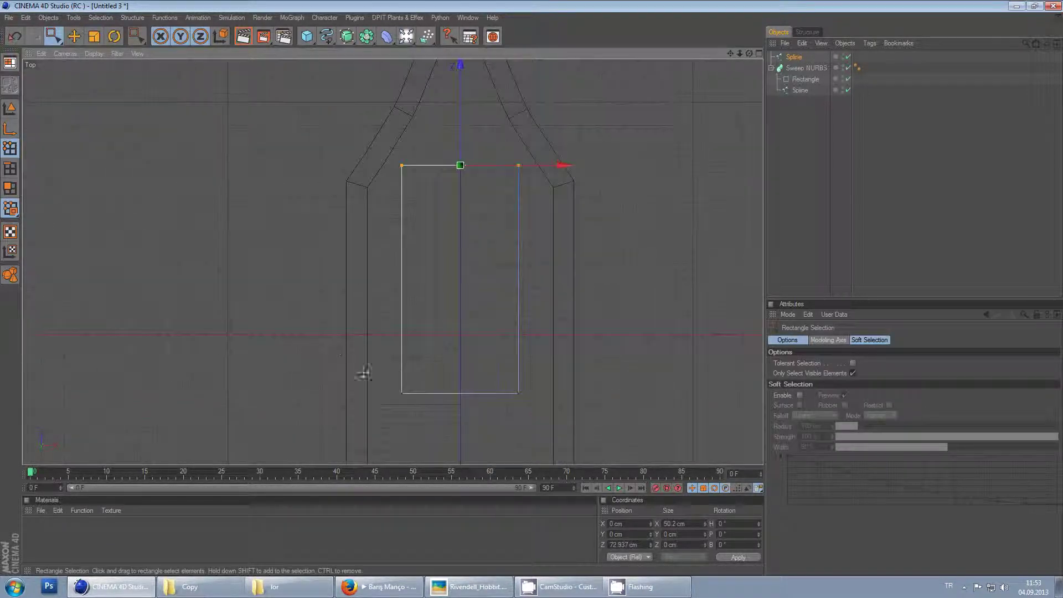
{"action": "left_click_drag", "start_coordinate": [363, 374], "coordinate": [673, 442]}
{"action": "middle_click_drag", "start_coordinate": [478, 329], "coordinate": [472, 244], "text": "alt"}
{"action": "left_click_drag", "start_coordinate": [453, 208], "coordinate": [454, 257]}
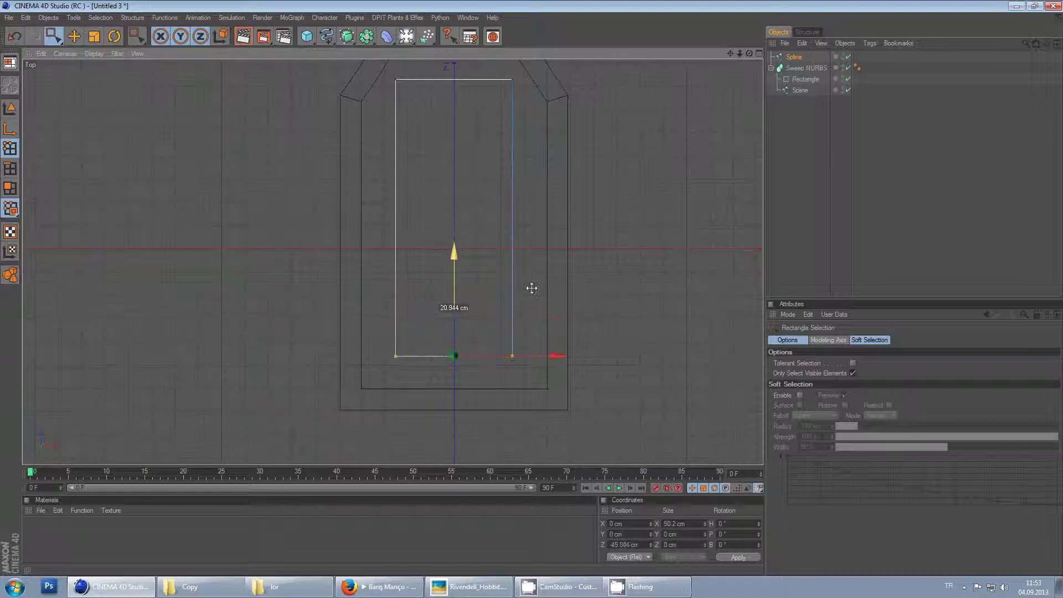
{"action": "left_click_drag", "start_coordinate": [532, 288], "coordinate": [532, 299]}
Compare with the reference image and add three points on each side of the inner spline plus one mid-point on its upper edge
{"action": "left_click", "coordinate": [475, 587]}
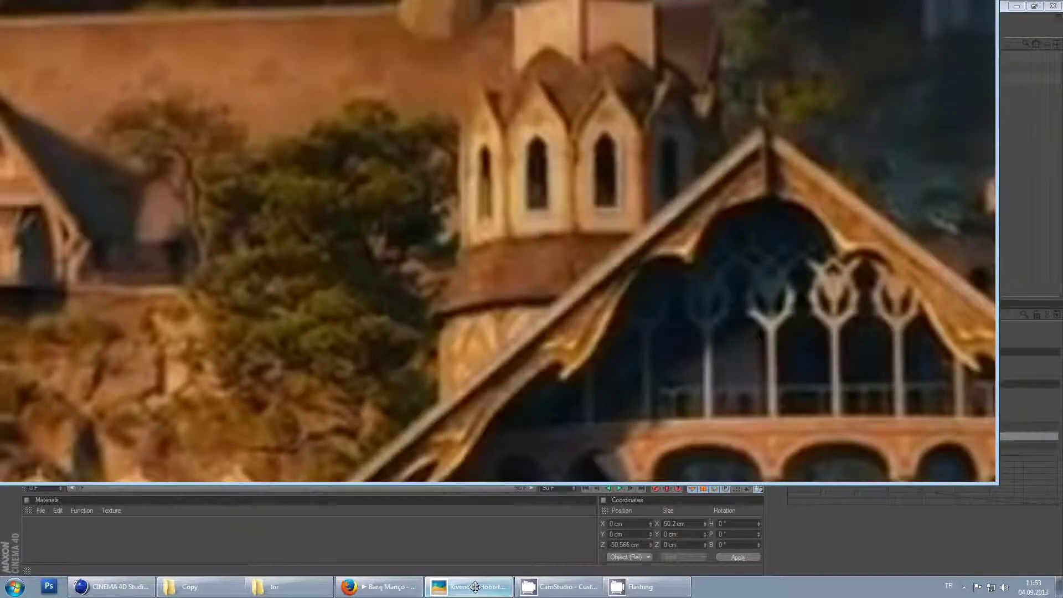
{"action": "left_click", "coordinate": [475, 587]}
{"action": "scroll", "coordinate": [531, 290], "scroll_direction": "up", "scroll_amount": 2}
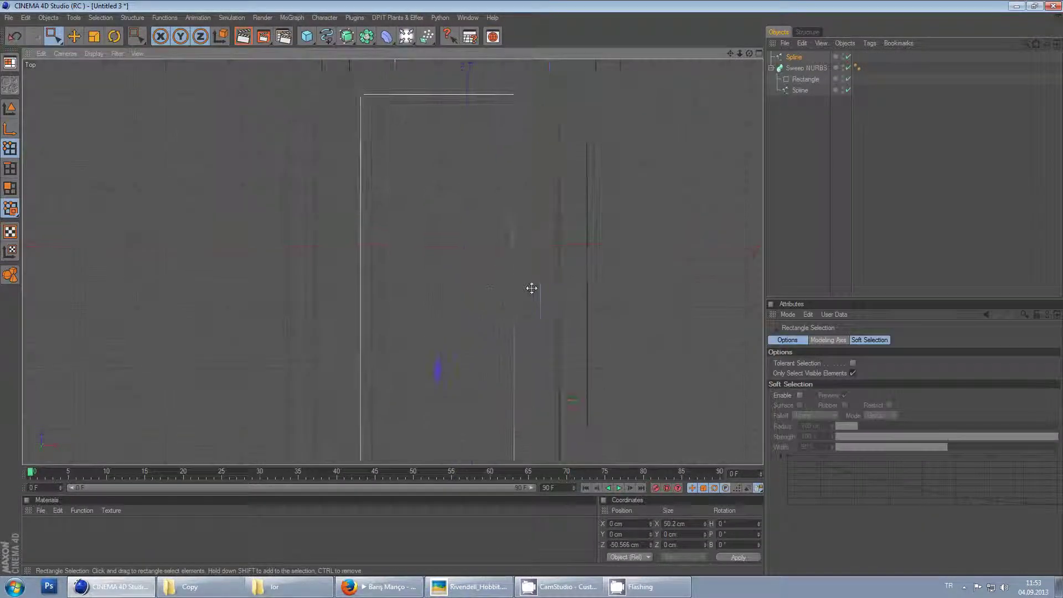
{"action": "right_click", "coordinate": [538, 193]}
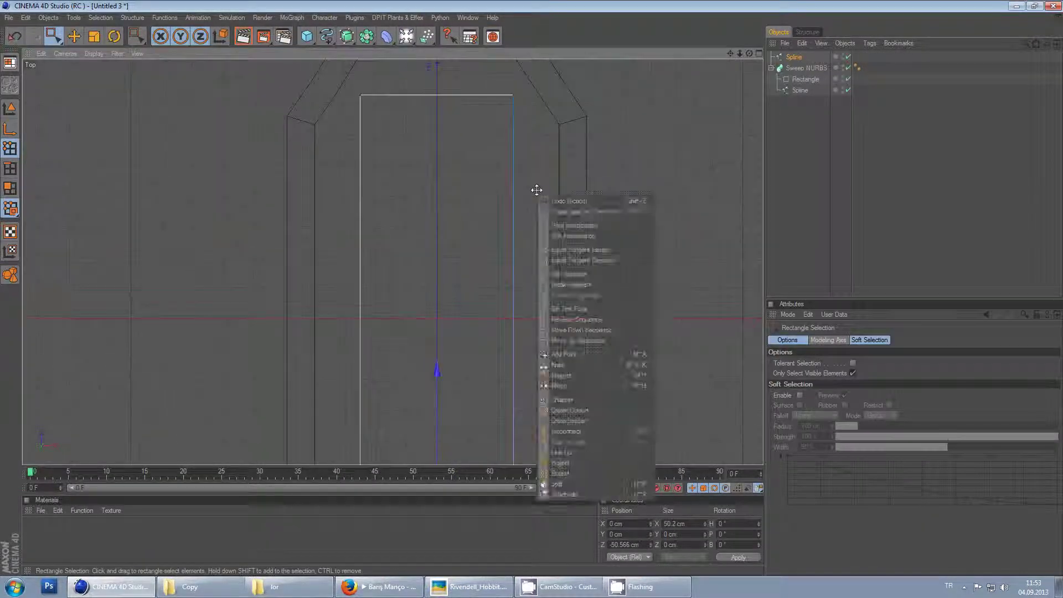
{"action": "left_click", "coordinate": [592, 354]}
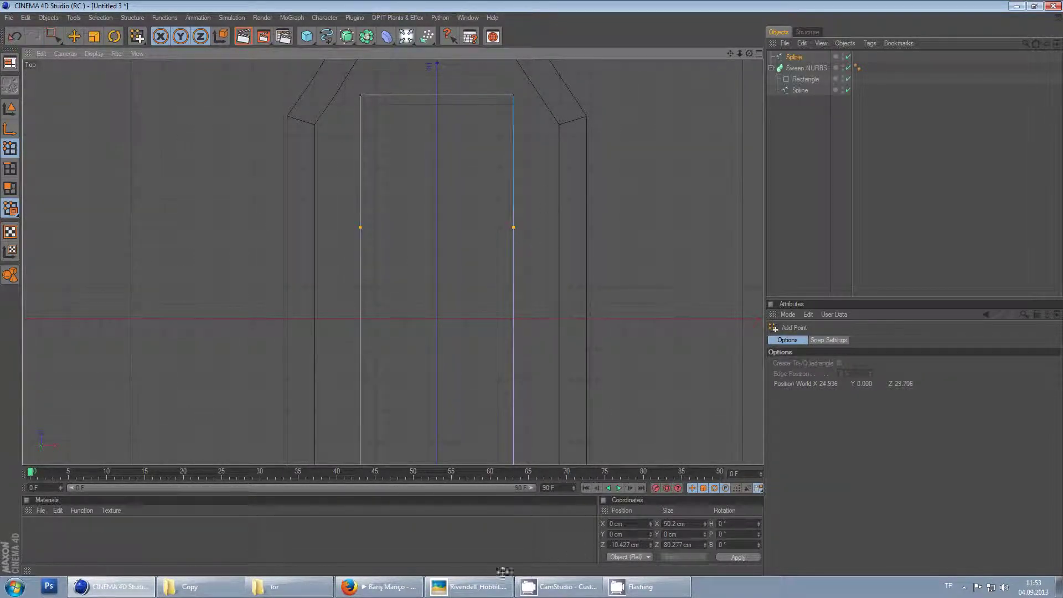
{"action": "left_click", "coordinate": [470, 588]}
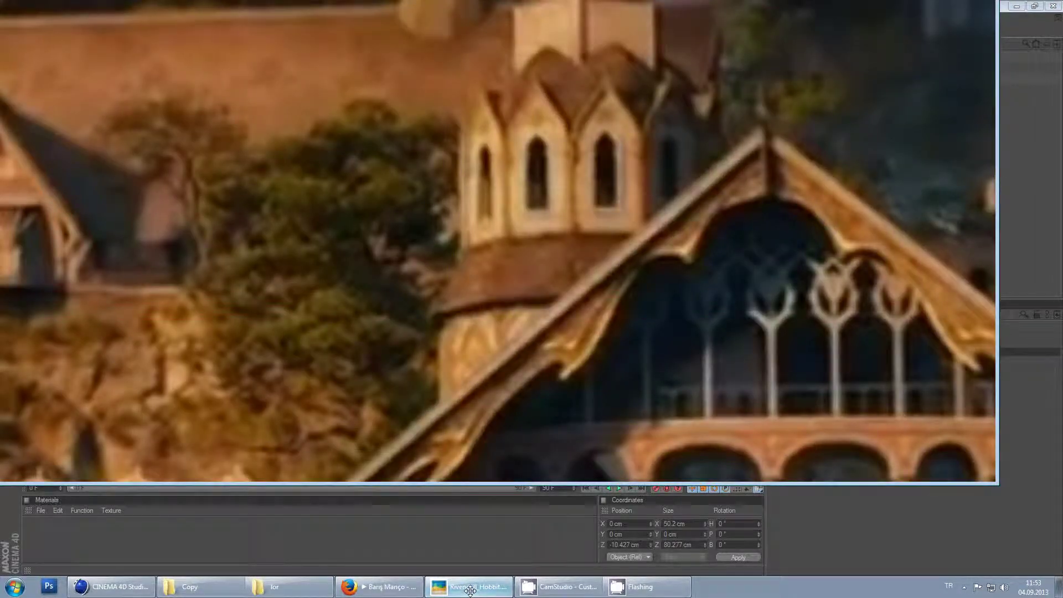
{"action": "left_click", "coordinate": [470, 588]}
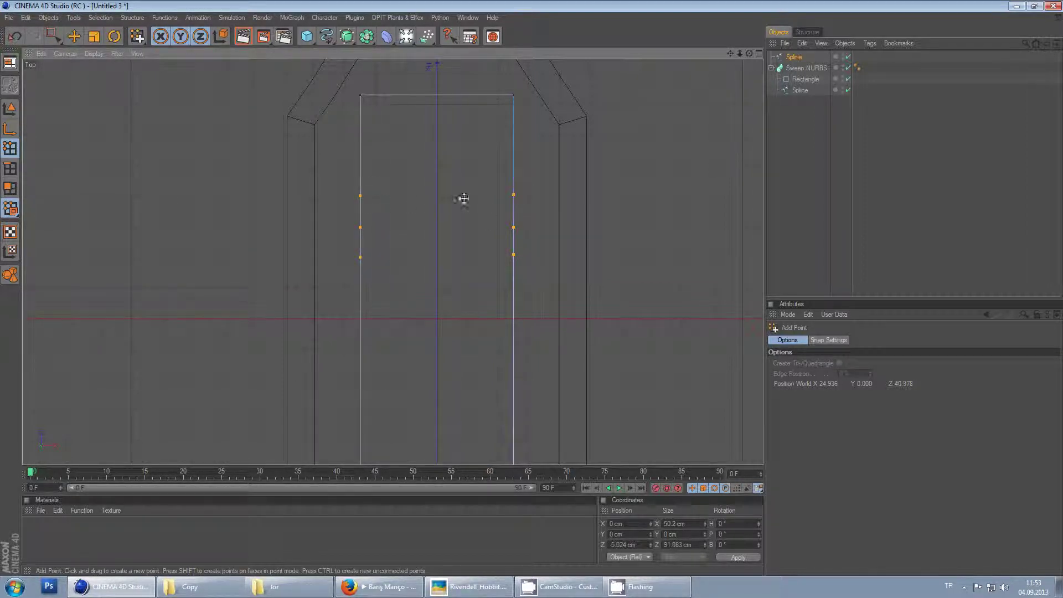
{"action": "left_click", "coordinate": [436, 95]}
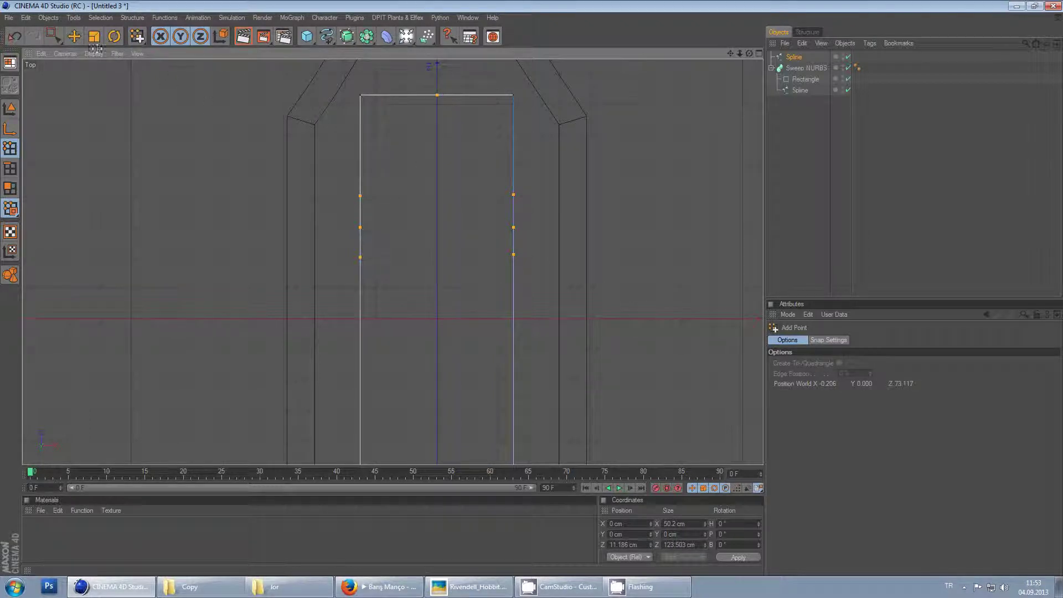
Delete the inner spline's two upper corner points to form a pointed peak
{"action": "left_click", "coordinate": [54, 36]}
{"action": "left_click_drag", "start_coordinate": [349, 80], "coordinate": [372, 105]}
{"action": "key", "text": "Delete"}
{"action": "key", "text": "Delete"}
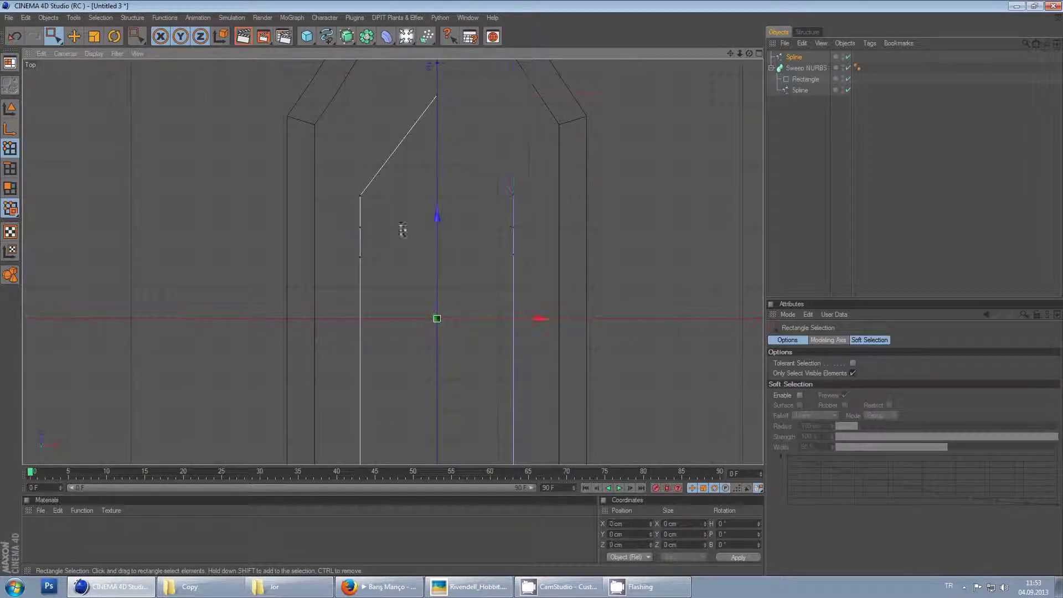
Scale the middle pair of added side points on the inner spline inward to about 41 cm apart
{"action": "scroll", "coordinate": [377, 243], "scroll_direction": "up", "scroll_amount": 2}
{"action": "left_click_drag", "start_coordinate": [325, 200], "coordinate": [592, 230]}
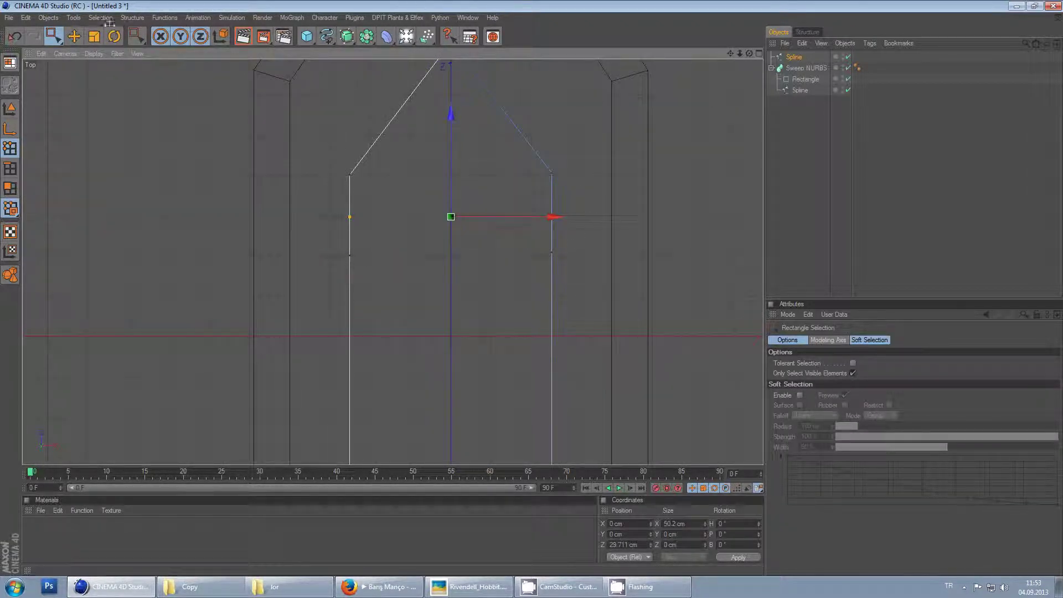
{"action": "key", "text": "t"}
{"action": "left_click_drag", "start_coordinate": [562, 284], "coordinate": [528, 288]}
{"action": "left_click", "coordinate": [53, 36]}
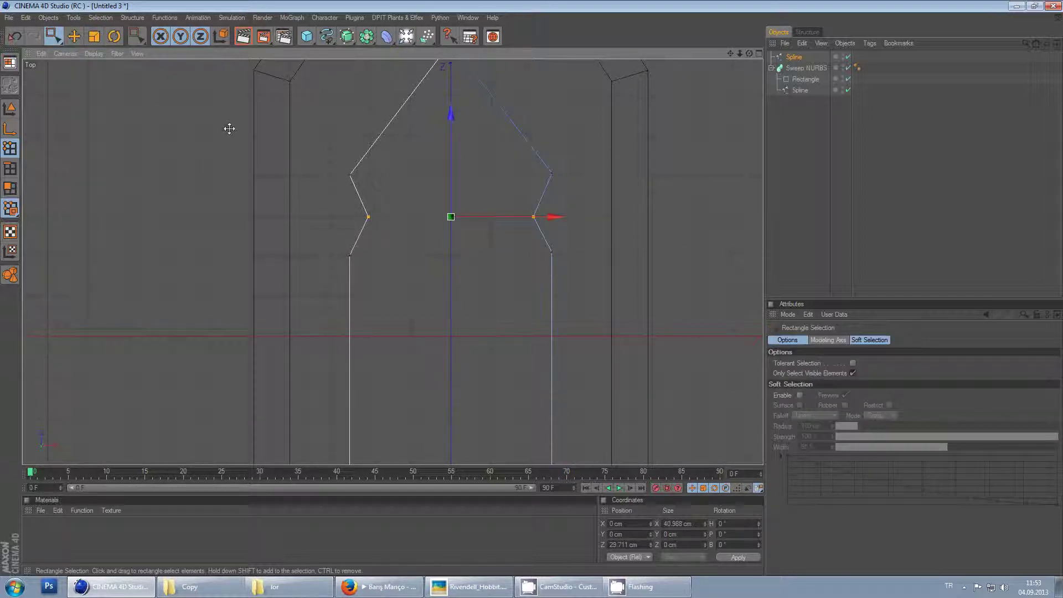
Apply soft interpolation to the upper and middle pairs of side points on the inner spline and check the curve against the reference image
{"action": "left_click_drag", "start_coordinate": [230, 127], "coordinate": [570, 234]}
{"action": "right_click", "coordinate": [668, 125]}
{"action": "left_click", "coordinate": [700, 171]}
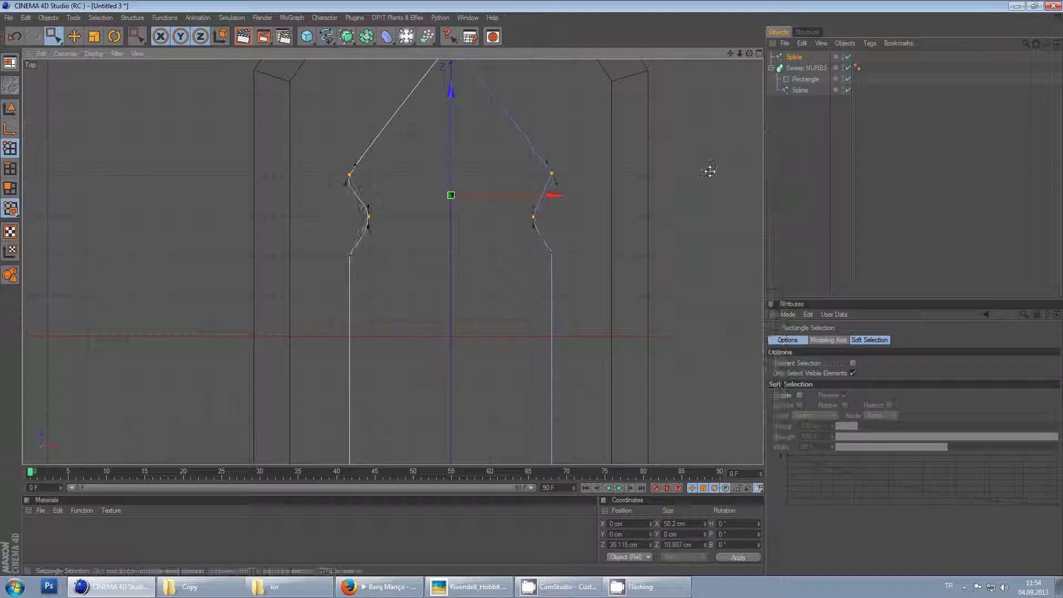
{"action": "scroll", "coordinate": [486, 222], "scroll_direction": "down", "scroll_amount": 5}
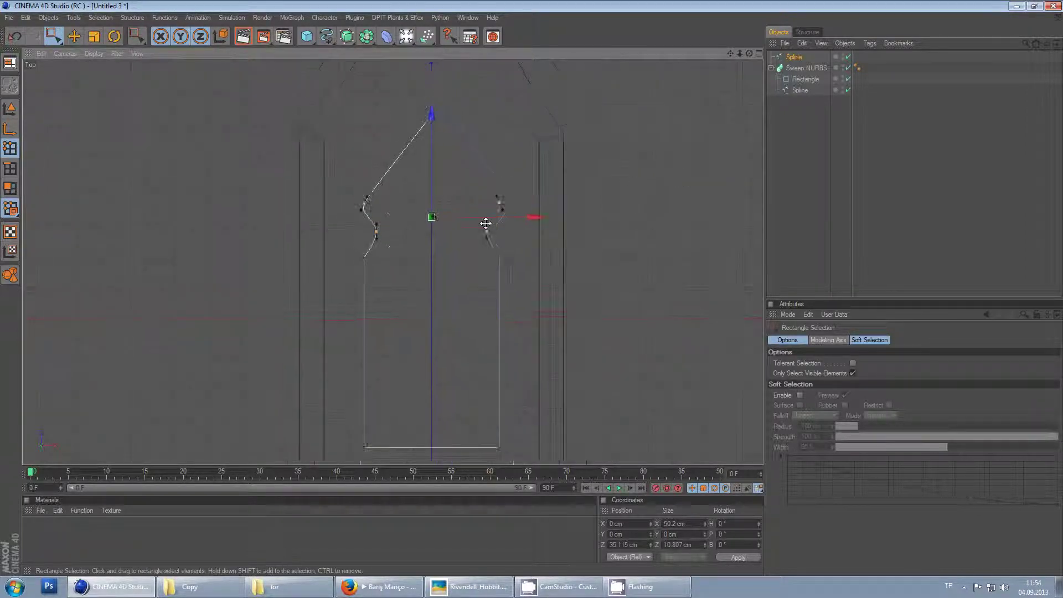
{"action": "left_click", "coordinate": [495, 591]}
{"action": "left_click", "coordinate": [495, 591]}
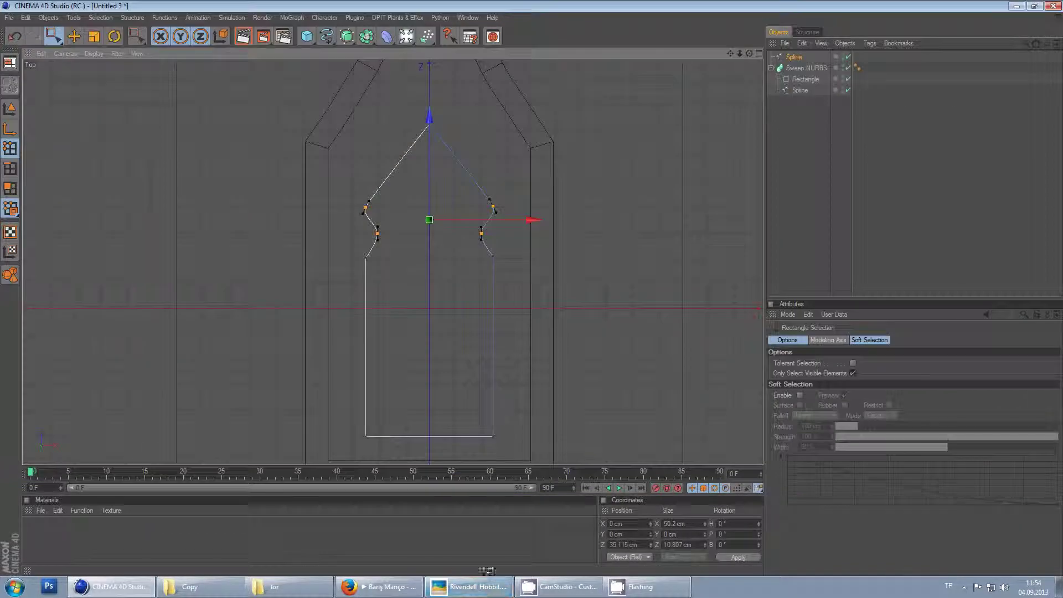
Duplicate the outer frame's path spline and place the copy inside a new Extrude NURBS
{"action": "left_click", "coordinate": [796, 90]}
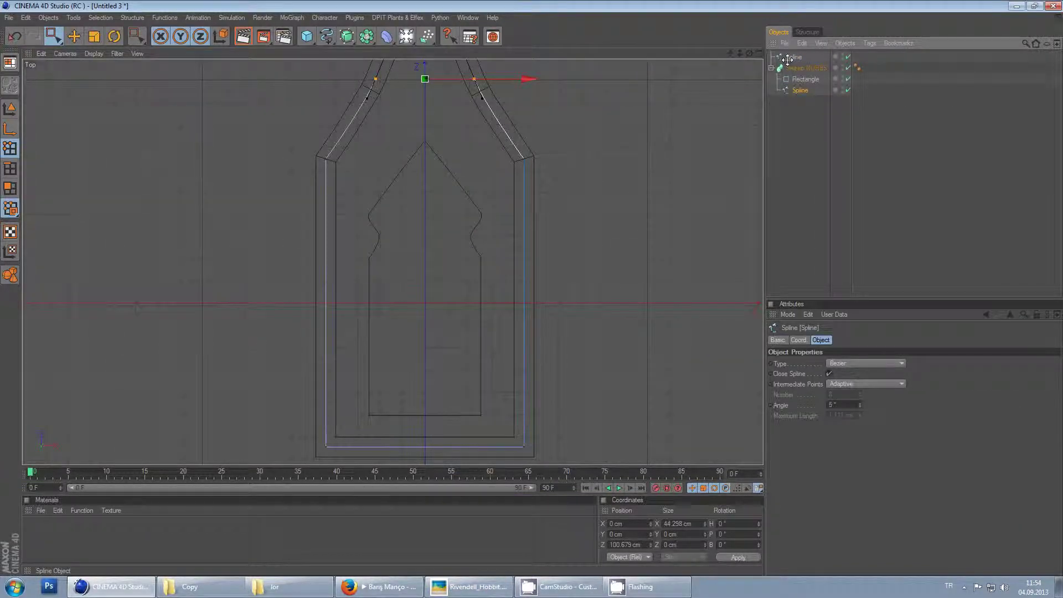
{"action": "left_click_drag", "start_coordinate": [787, 59], "coordinate": [787, 62], "text": "ctrl"}
{"action": "left_click_drag", "start_coordinate": [347, 36], "coordinate": [443, 45]}
{"action": "left_click", "coordinate": [795, 79]}
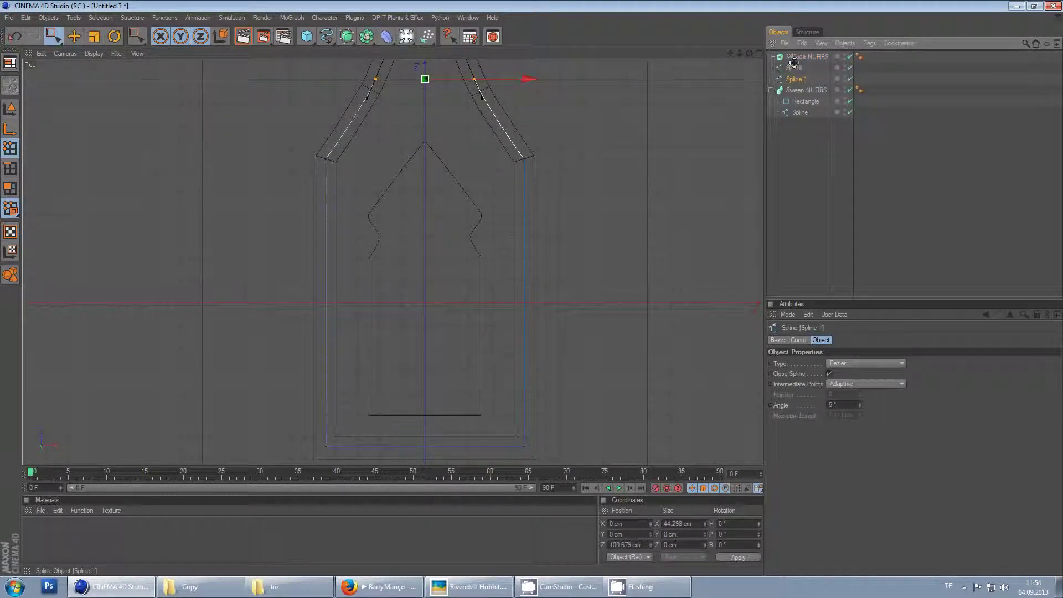
{"action": "left_click_drag", "start_coordinate": [790, 56], "coordinate": [791, 57]}
Set the outer panel's Extrude NURBS movement to 2 cm in Y and 0 cm in Z, checking it in perspective
{"action": "middle_click", "coordinate": [566, 181]}
{"action": "middle_click", "coordinate": [302, 138]}
{"action": "scroll", "coordinate": [380, 214], "scroll_direction": "up", "scroll_amount": 3}
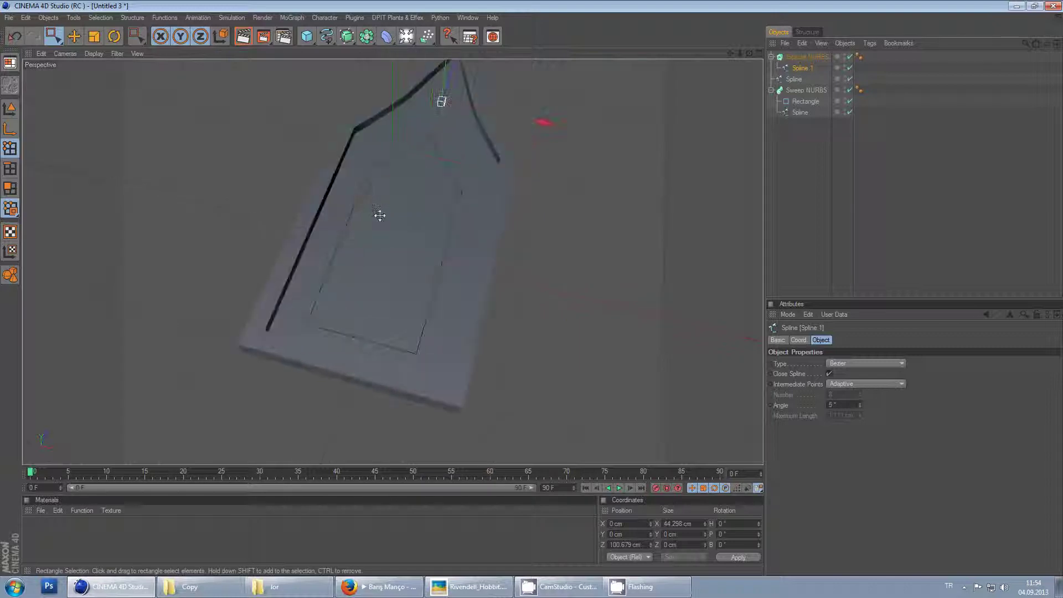
{"action": "left_click_drag", "start_coordinate": [380, 214], "coordinate": [531, 288], "text": "alt"}
{"action": "middle_click_drag", "start_coordinate": [532, 288], "coordinate": [410, 228], "text": "alt"}
{"action": "left_click_drag", "start_coordinate": [410, 227], "coordinate": [444, 225], "text": "alt"}
{"action": "middle_click_drag", "start_coordinate": [443, 225], "coordinate": [398, 163], "text": "alt"}
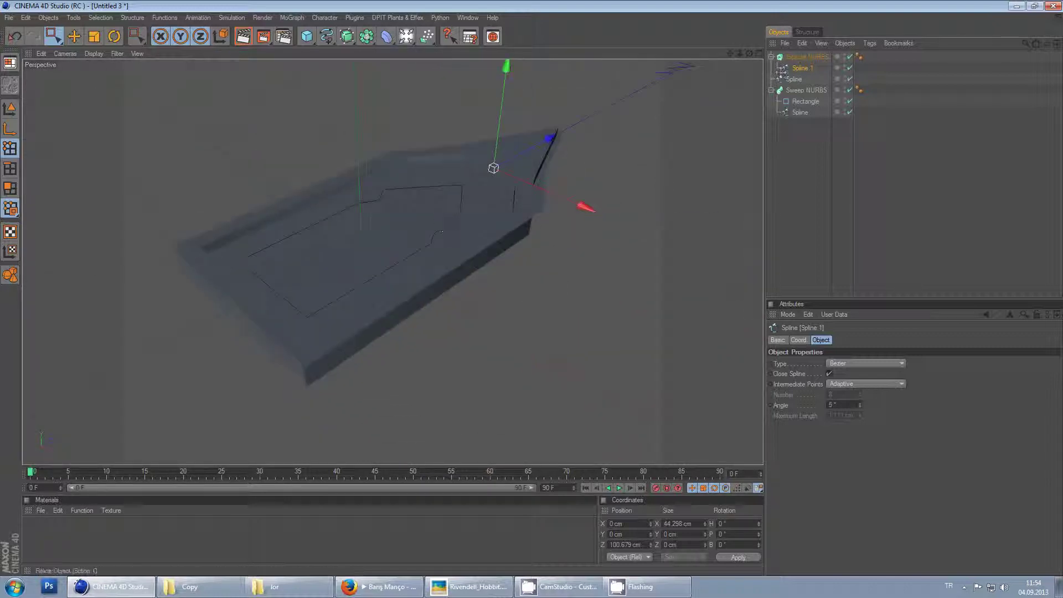
{"action": "left_click", "coordinate": [807, 56]}
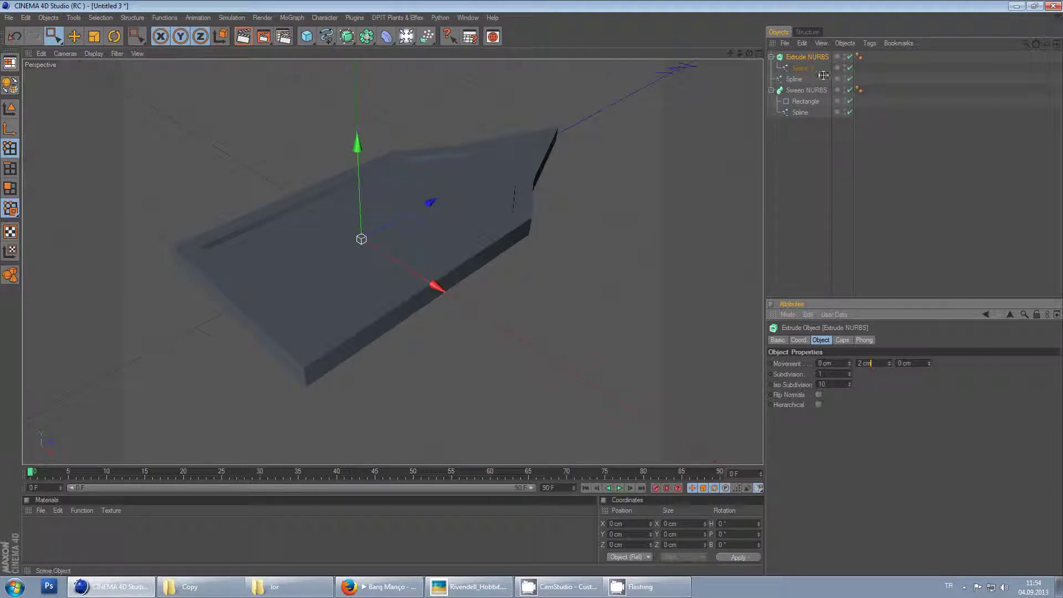
Place the inner opening spline inside another Extrude NURBS with movement of 10 cm in Y and 0 cm in Z
{"action": "left_click_drag", "start_coordinate": [786, 75], "coordinate": [788, 55]}
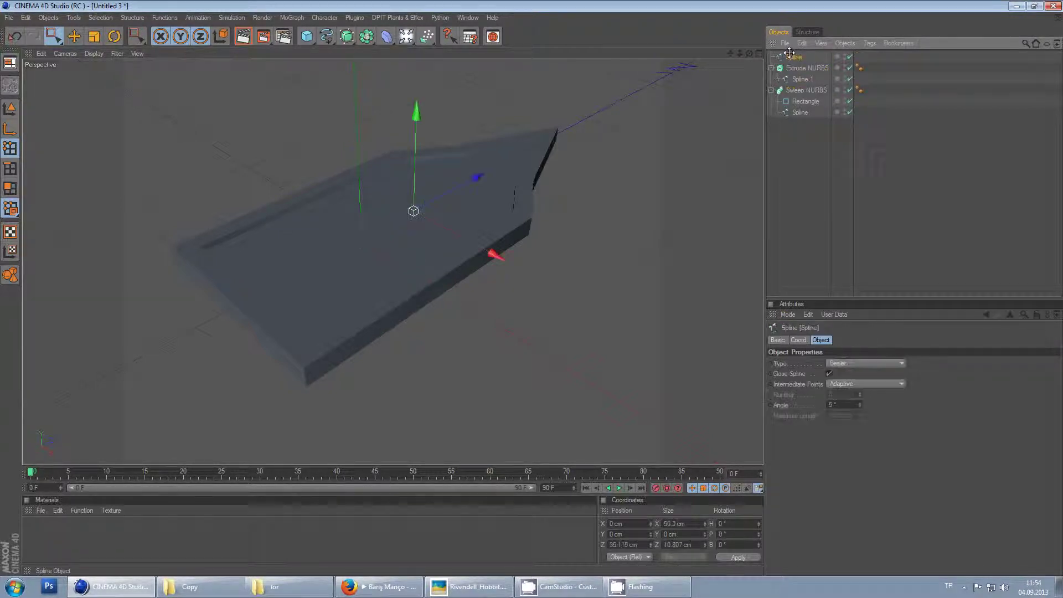
{"action": "left_click_drag", "start_coordinate": [346, 37], "coordinate": [451, 48]}
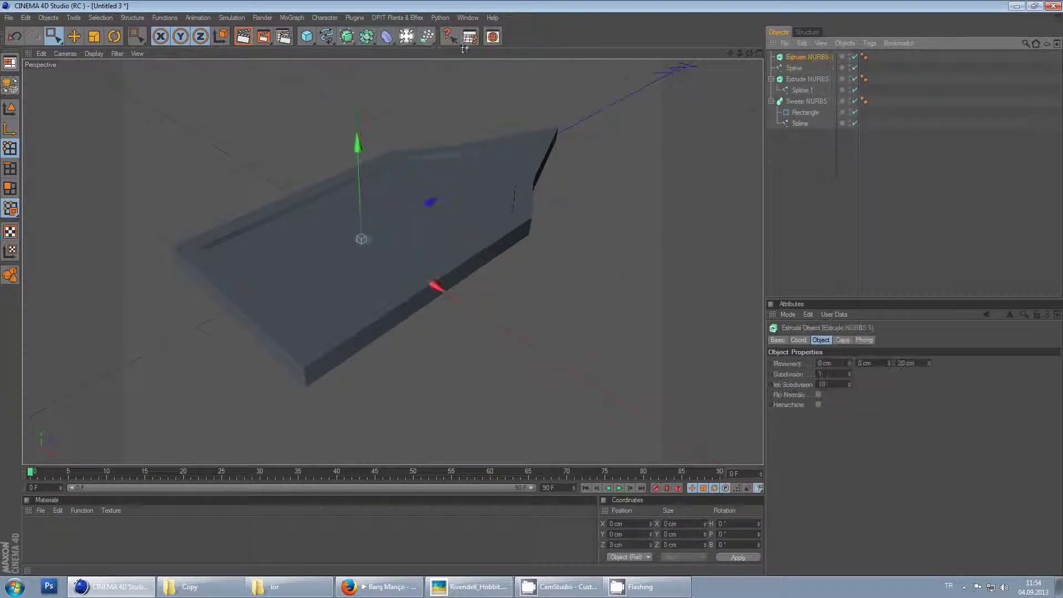
{"action": "left_click_drag", "start_coordinate": [793, 56], "coordinate": [793, 57]}
{"action": "left_click", "coordinate": [798, 56]}
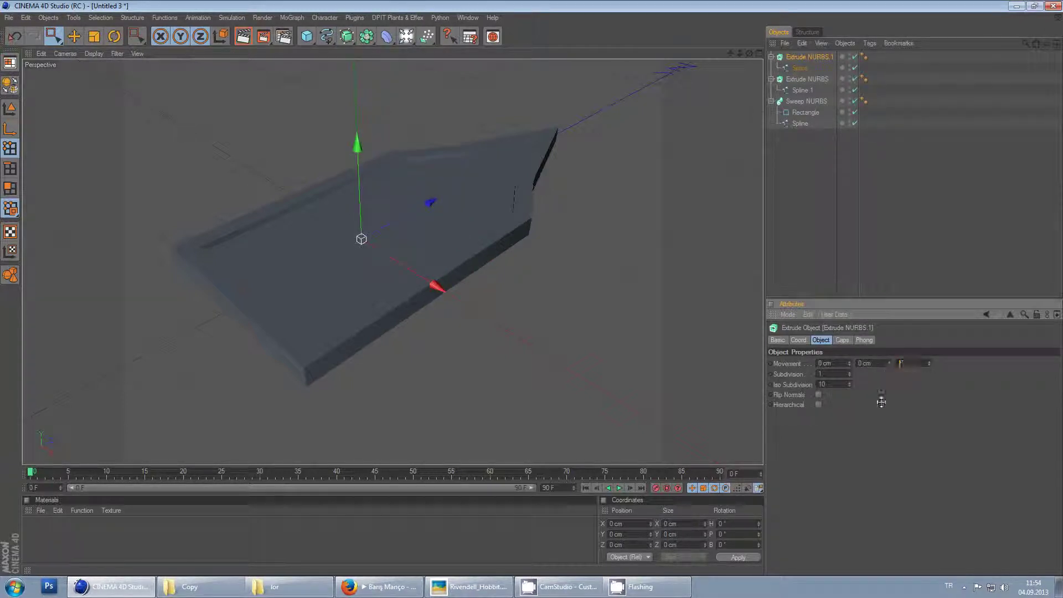
{"action": "key", "text": "Return"}
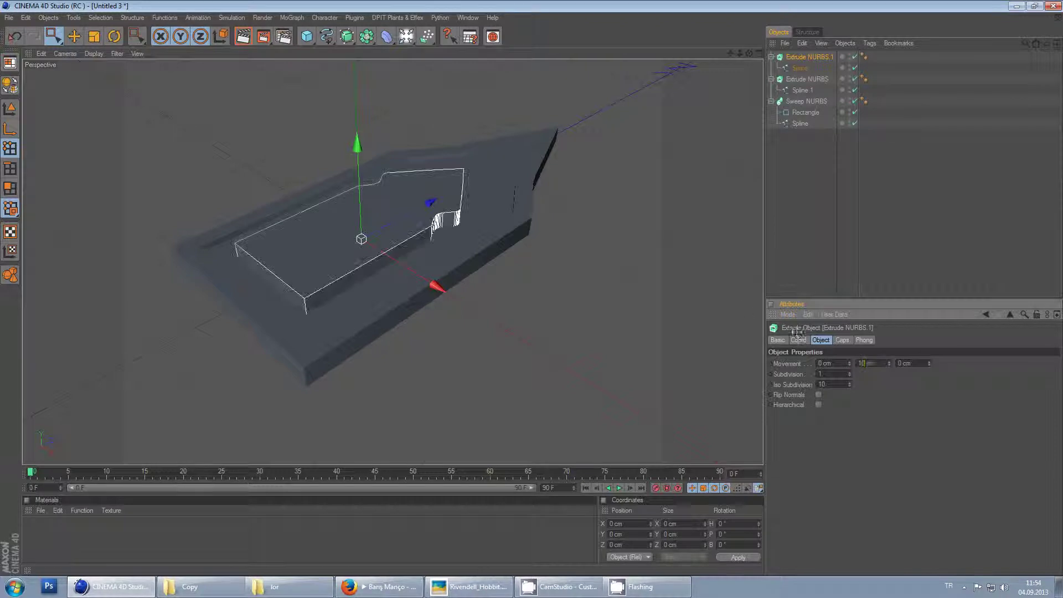
Lower the inner extrusion slightly along Y so that it passes through the whole panel
{"action": "scroll", "coordinate": [377, 289], "scroll_direction": "up", "scroll_amount": 3}
{"action": "left_click_drag", "start_coordinate": [377, 289], "coordinate": [532, 288], "text": "alt"}
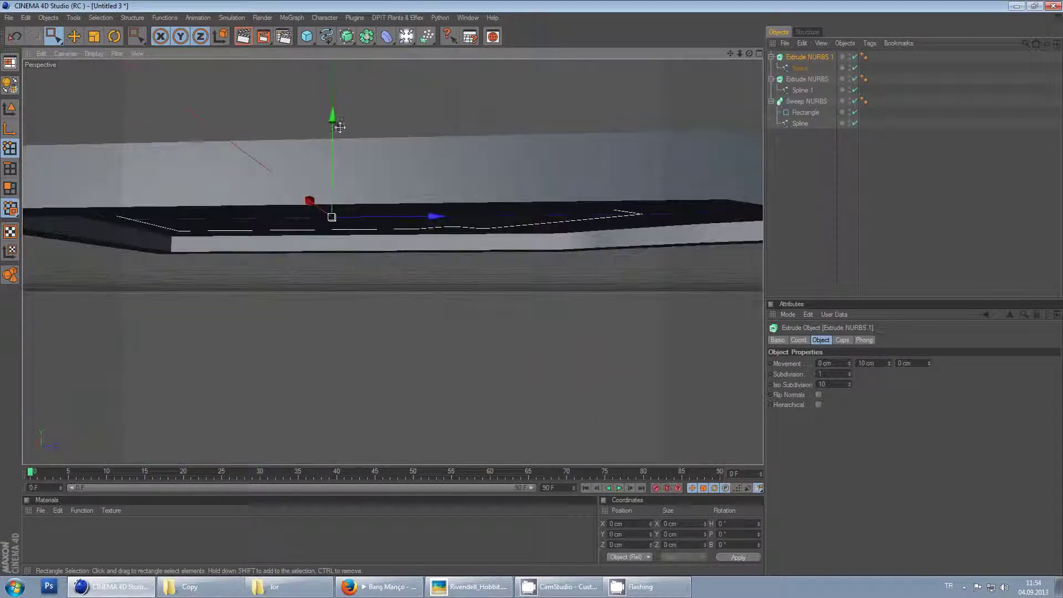
{"action": "left_click_drag", "start_coordinate": [339, 125], "coordinate": [531, 288]}
{"action": "left_click_drag", "start_coordinate": [338, 125], "coordinate": [531, 287], "text": "alt"}
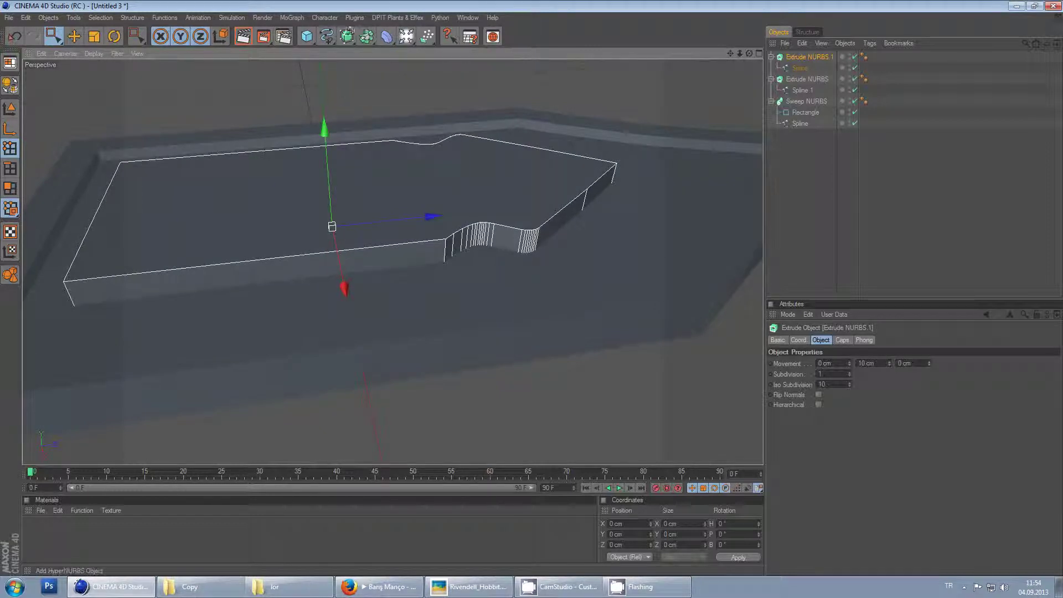
Add a Boole object and nest the panel extrusion first and the inner extrusion second to cut the opening
{"action": "left_click_drag", "start_coordinate": [350, 32], "coordinate": [473, 47]}
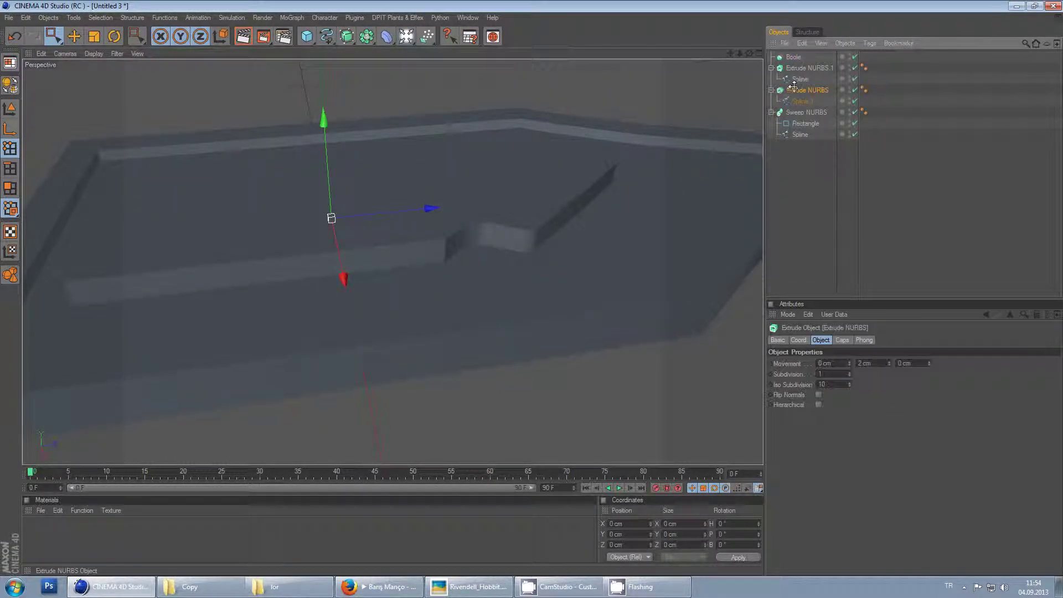
{"action": "left_click", "coordinate": [791, 68]}
{"action": "left_click", "coordinate": [790, 92]}
{"action": "left_click_drag", "start_coordinate": [785, 58], "coordinate": [786, 58]}
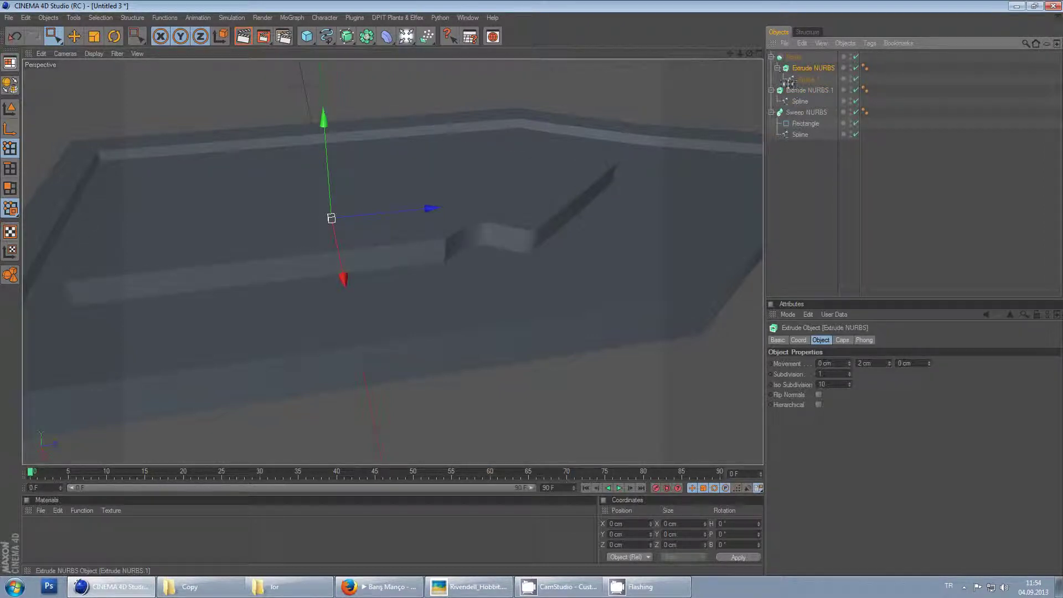
{"action": "left_click", "coordinate": [776, 67]}
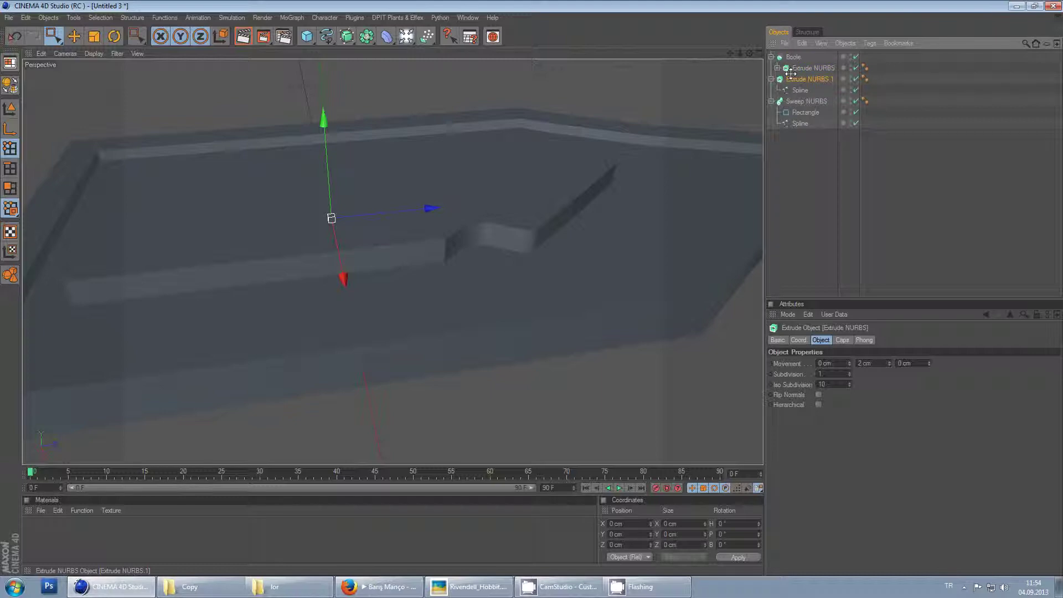
{"action": "left_click_drag", "start_coordinate": [792, 71], "coordinate": [792, 74]}
{"action": "left_click", "coordinate": [776, 79]}
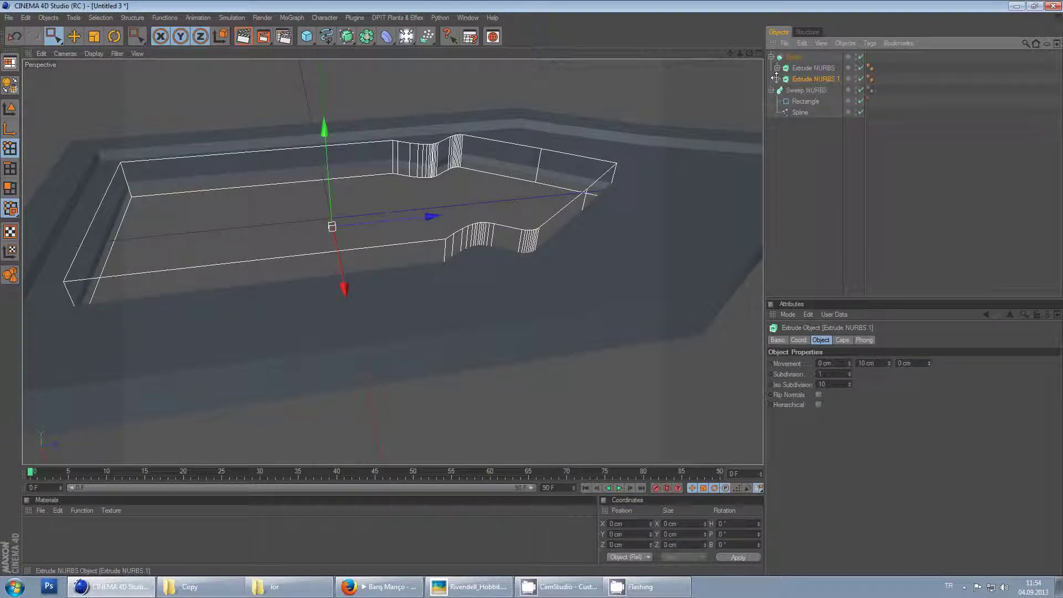
Examine the cut opening from the front and compare its proportions with the reference image
{"action": "scroll", "coordinate": [516, 178], "scroll_direction": "down", "scroll_amount": 5}
{"action": "left_click_drag", "start_coordinate": [516, 178], "coordinate": [555, 265], "text": "alt"}
{"action": "left_click", "coordinate": [475, 593]}
{"action": "left_click", "coordinate": [475, 594]}
{"action": "scroll", "coordinate": [540, 272], "scroll_direction": "up", "scroll_amount": 4}
{"action": "scroll", "coordinate": [555, 227], "scroll_direction": "down", "scroll_amount": 4}
{"action": "middle_click_drag", "start_coordinate": [555, 227], "coordinate": [555, 270], "text": "alt"}
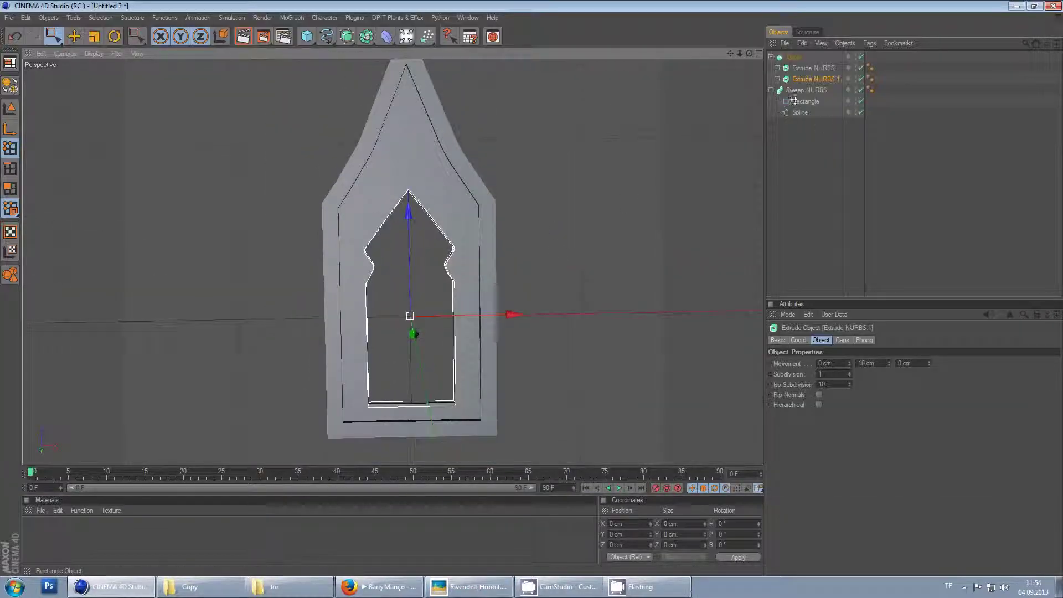
Raise the opening spline's side and peak points together to about Z 64.5 cm and compare with the reference image
{"action": "left_click", "coordinate": [777, 79]}
{"action": "left_click", "coordinate": [806, 89]}
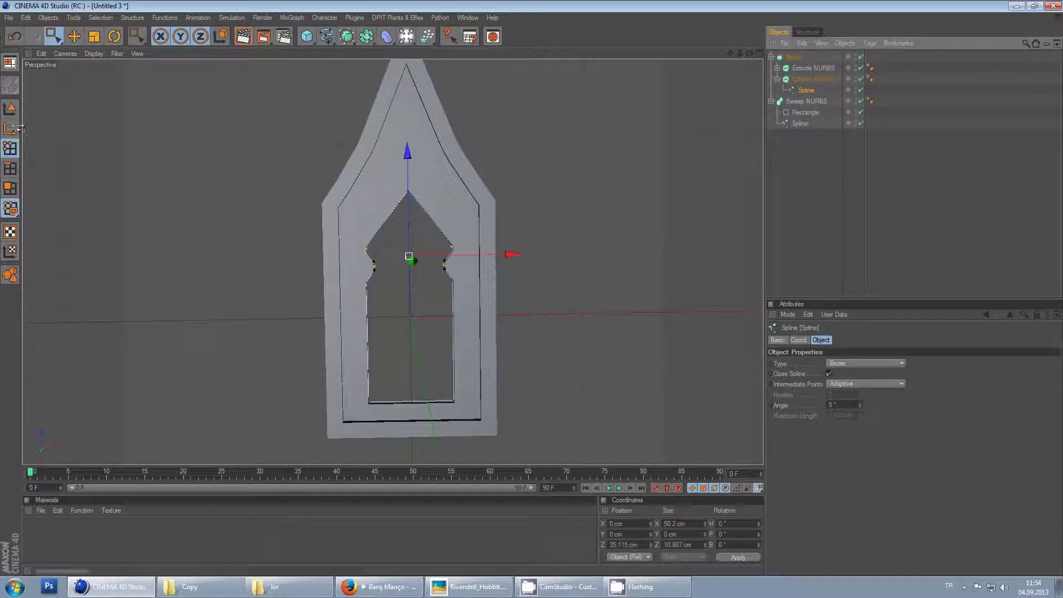
{"action": "left_click_drag", "start_coordinate": [217, 133], "coordinate": [517, 308]}
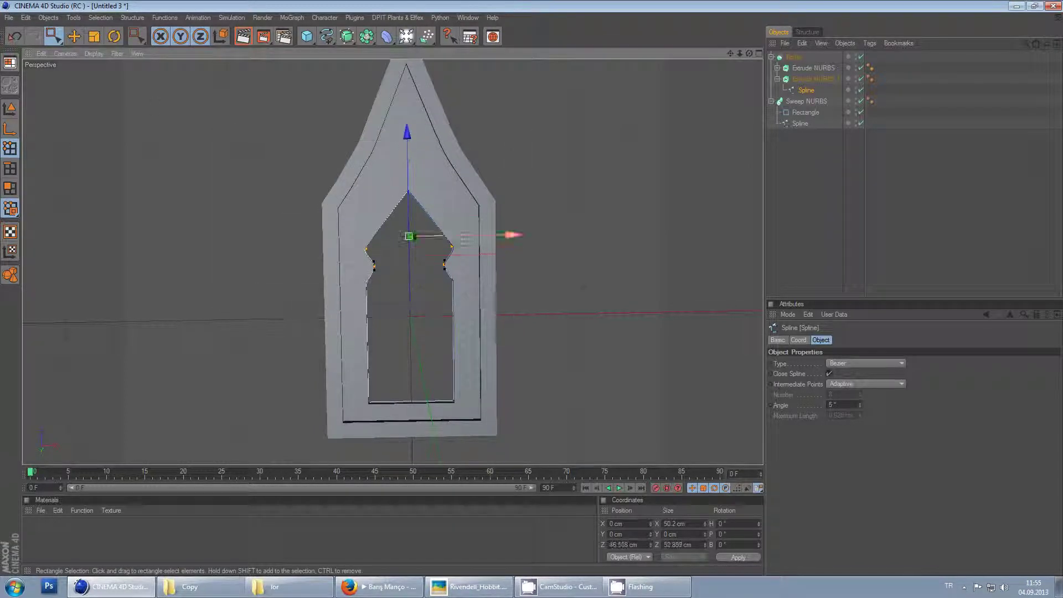
{"action": "left_click_drag", "start_coordinate": [408, 133], "coordinate": [407, 102]}
{"action": "mouse_move", "coordinate": [531, 288]}
{"action": "left_mouse_down", "text": "alt"}
{"action": "mouse_move", "coordinate": [487, 244]}
{"action": "mouse_move", "coordinate": [531, 287]}
{"action": "left_mouse_up", "text": "alt"}
{"action": "left_click", "coordinate": [469, 586]}
{"action": "left_click", "coordinate": [469, 588]}
{"action": "scroll", "coordinate": [473, 260], "scroll_direction": "up", "scroll_amount": 1}
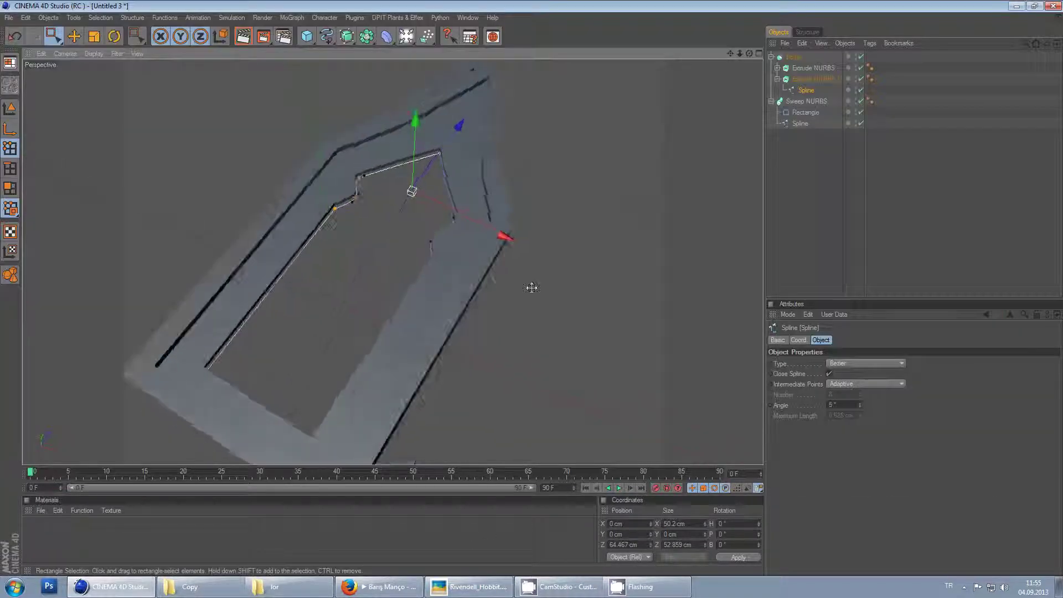
Duplicate the opening spline and the frame's profile rectangle, and set the copied rectangle to 6 cm wide and 8 cm high
{"action": "left_click", "coordinate": [798, 89]}
{"action": "key", "text": "ctrl+c"}
{"action": "key", "text": "ctrl+v"}
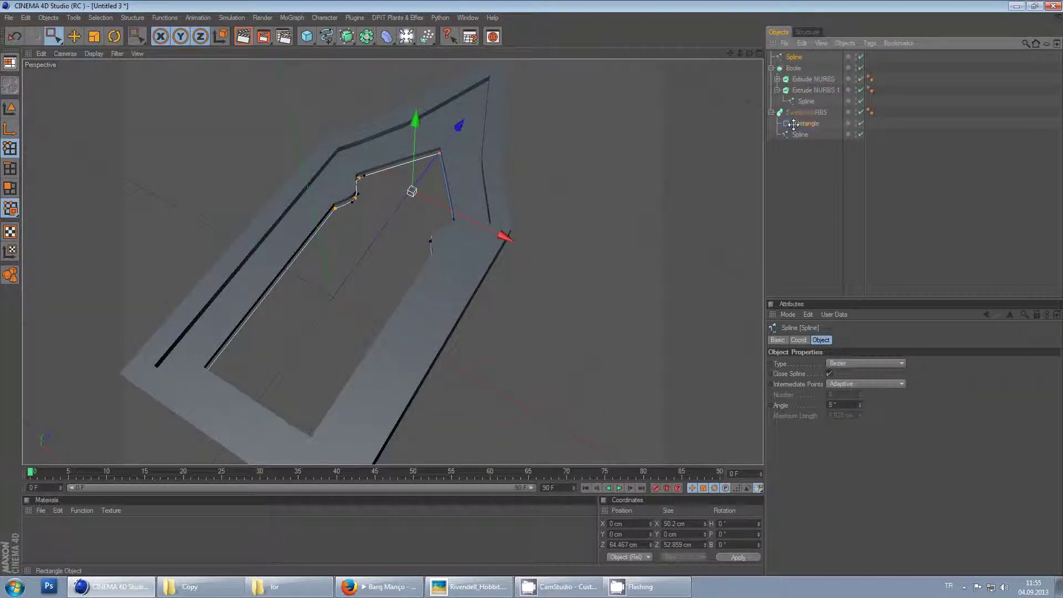
{"action": "left_click", "coordinate": [793, 124]}
{"action": "key", "text": "ctrl+c"}
{"action": "key", "text": "ctrl+v"}
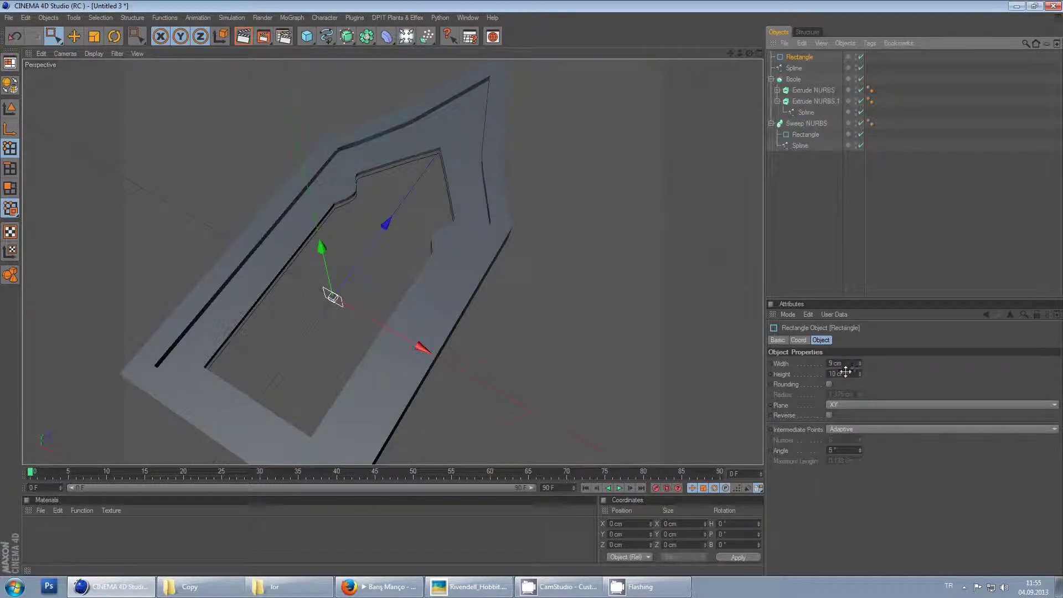
{"action": "scroll", "coordinate": [845, 370], "scroll_direction": "down", "scroll_amount": 2}
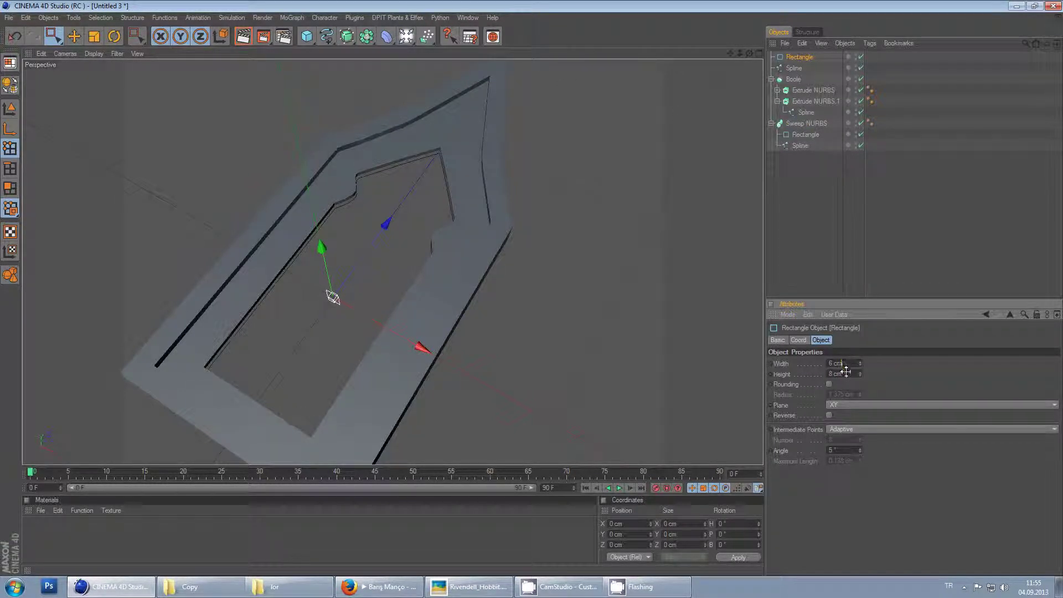
Add a Sweep NURBS and nest the copied rectangle and opening spline in it to form the inner trim
{"action": "left_click_drag", "start_coordinate": [344, 31], "coordinate": [380, 91]}
{"action": "left_click", "coordinate": [796, 81]}
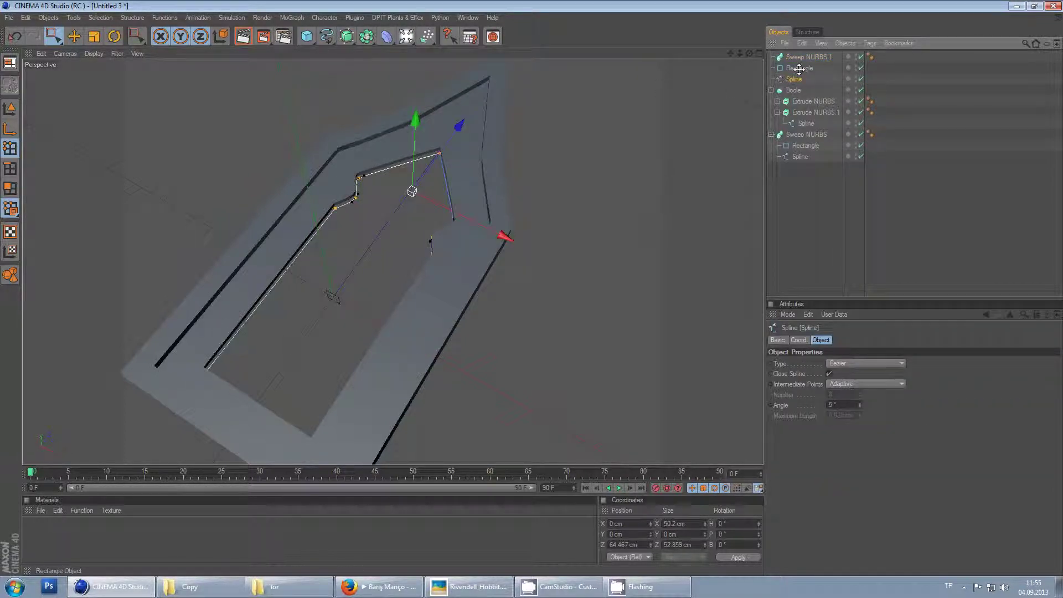
{"action": "left_click", "coordinate": [800, 67], "text": "ctrl"}
{"action": "left_click_drag", "start_coordinate": [799, 57], "coordinate": [801, 57]}
{"action": "scroll", "coordinate": [635, 133], "scroll_direction": "up", "scroll_amount": 8}
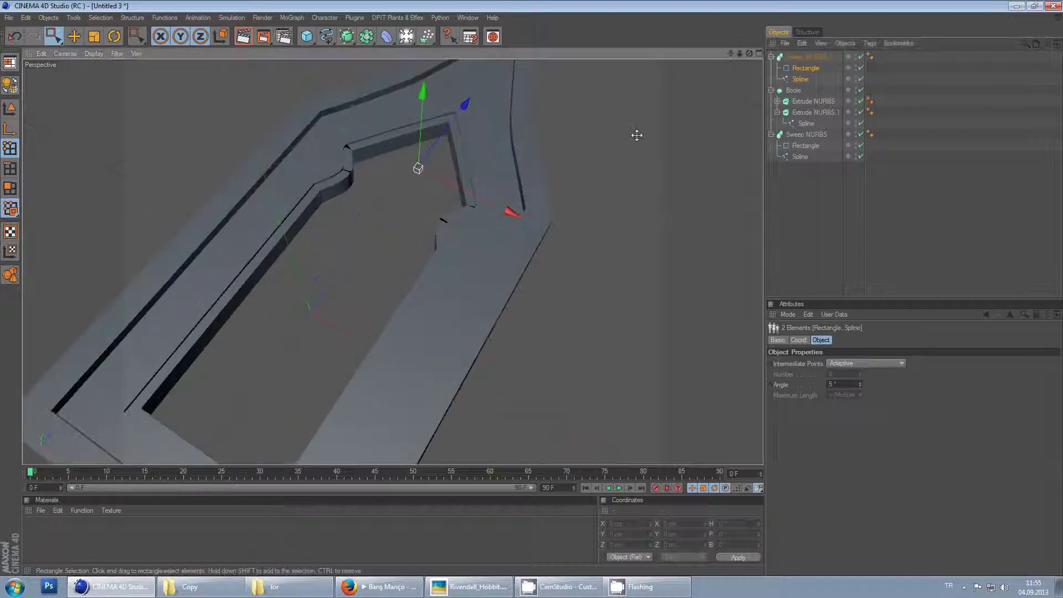
Raise the inner trim sweep slightly along Y above the panel surface, undoing the stray shift along Z
{"action": "left_click", "coordinate": [798, 56]}
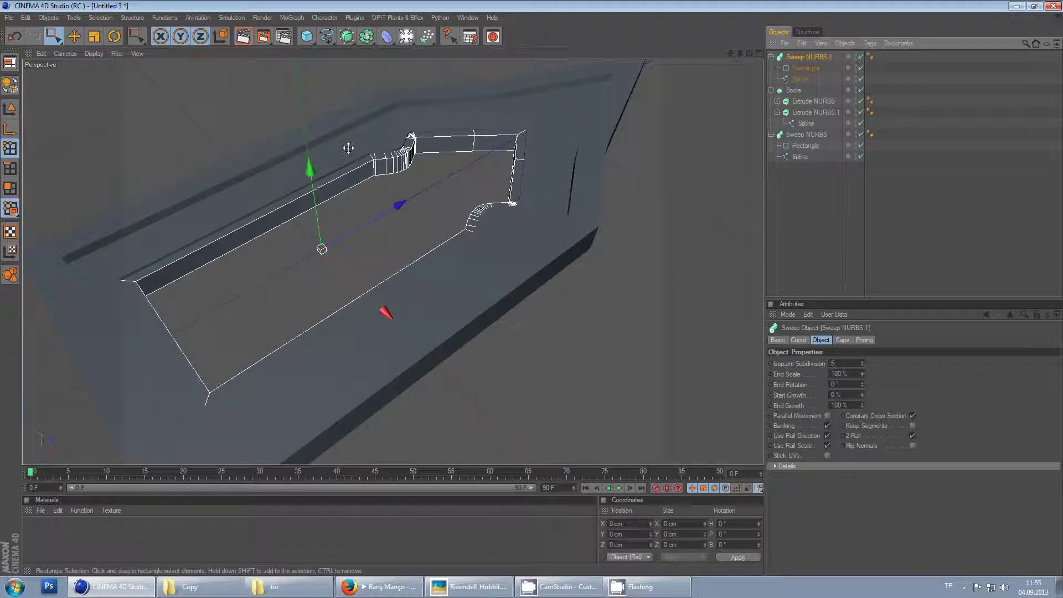
{"action": "left_click_drag", "start_coordinate": [310, 166], "coordinate": [308, 161]}
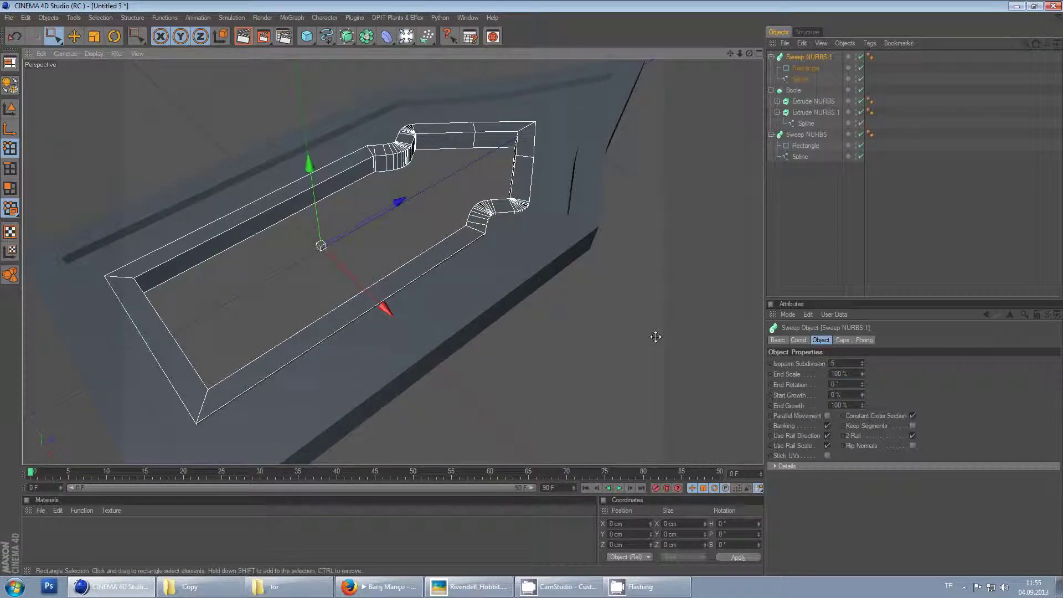
{"action": "left_click_drag", "start_coordinate": [655, 334], "coordinate": [588, 315], "text": "alt"}
{"action": "left_click_drag", "start_coordinate": [386, 186], "coordinate": [370, 207]}
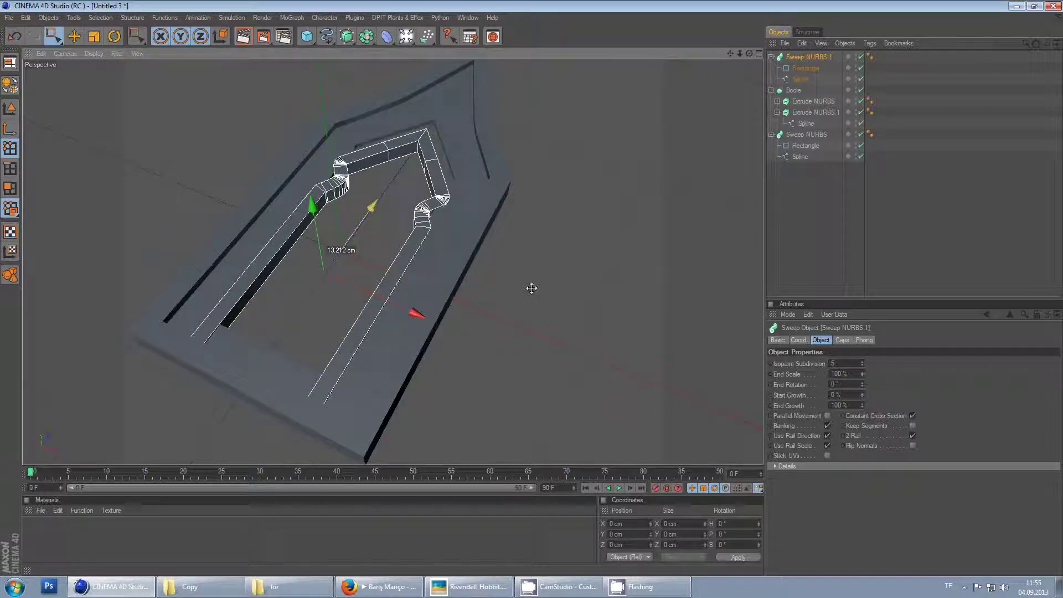
{"action": "key", "text": "ctrl+z"}
Set the inner trim's profile rectangle to 4 cm wide and 10 cm high and compare the window with the reference image
{"action": "scroll", "coordinate": [605, 179], "scroll_direction": "up", "scroll_amount": 4}
{"action": "left_click_drag", "start_coordinate": [602, 180], "coordinate": [531, 288], "text": "alt"}
{"action": "scroll", "coordinate": [532, 287], "scroll_direction": "up", "scroll_amount": 2}
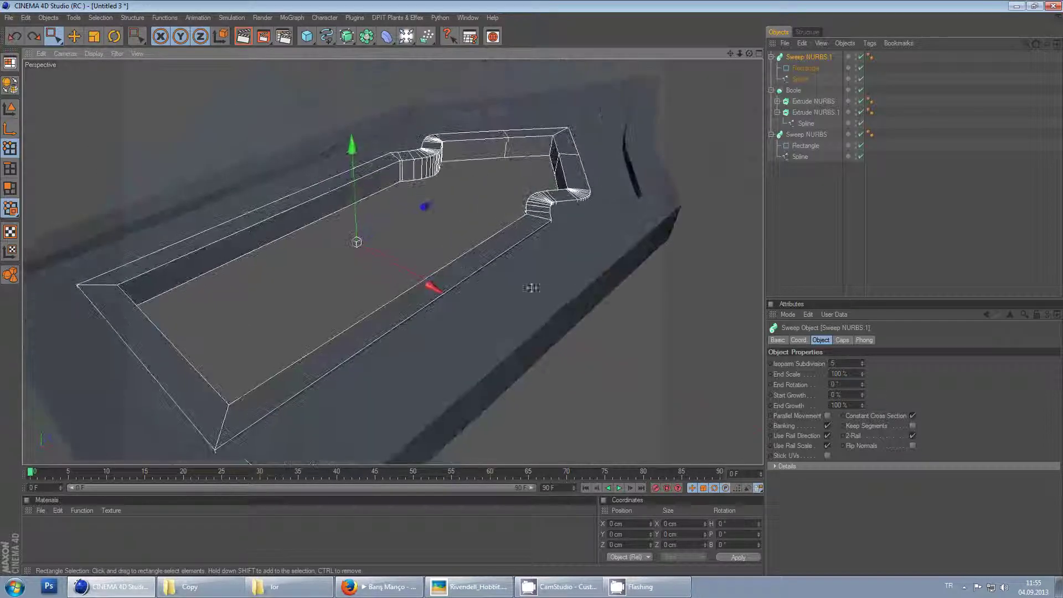
{"action": "left_click", "coordinate": [805, 67]}
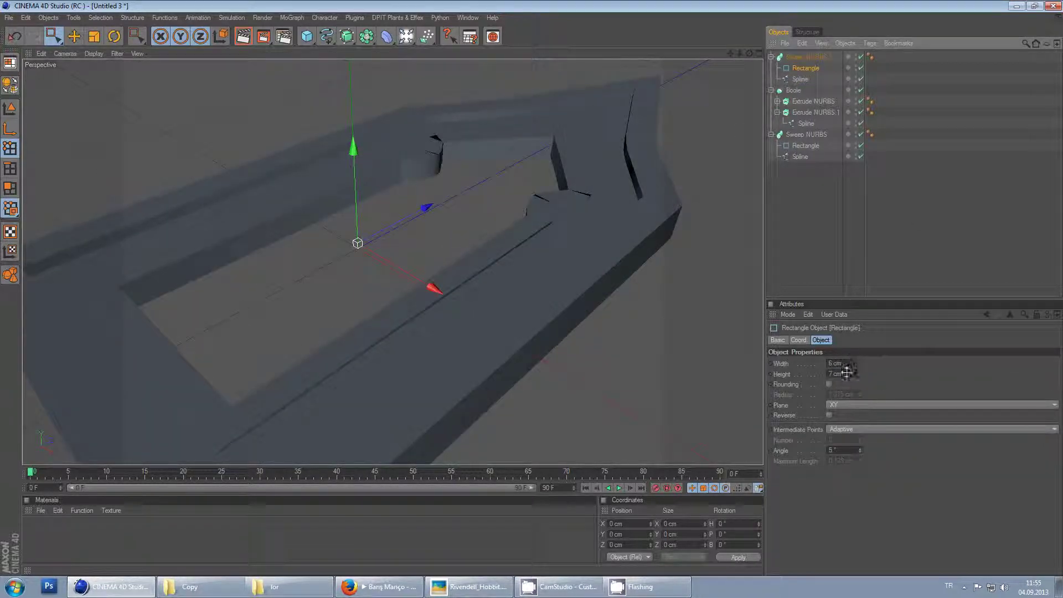
{"action": "left_click_drag", "start_coordinate": [844, 375], "coordinate": [842, 360]}
{"action": "scroll", "coordinate": [841, 361], "scroll_direction": "down", "scroll_amount": 1}
{"action": "scroll", "coordinate": [597, 344], "scroll_direction": "down", "scroll_amount": 3}
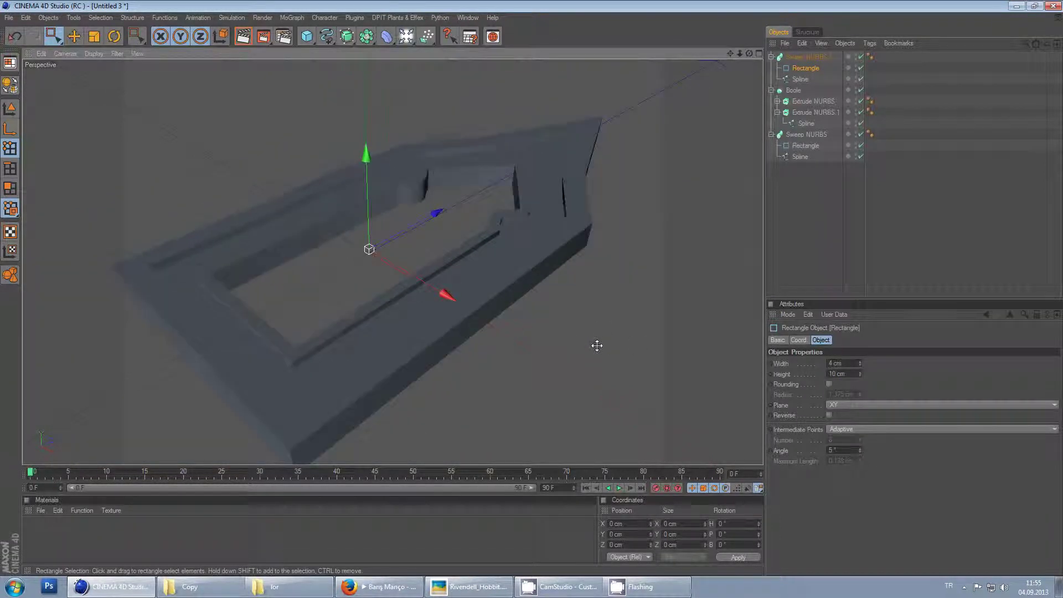
{"action": "left_click_drag", "start_coordinate": [598, 344], "coordinate": [531, 288], "text": "alt"}
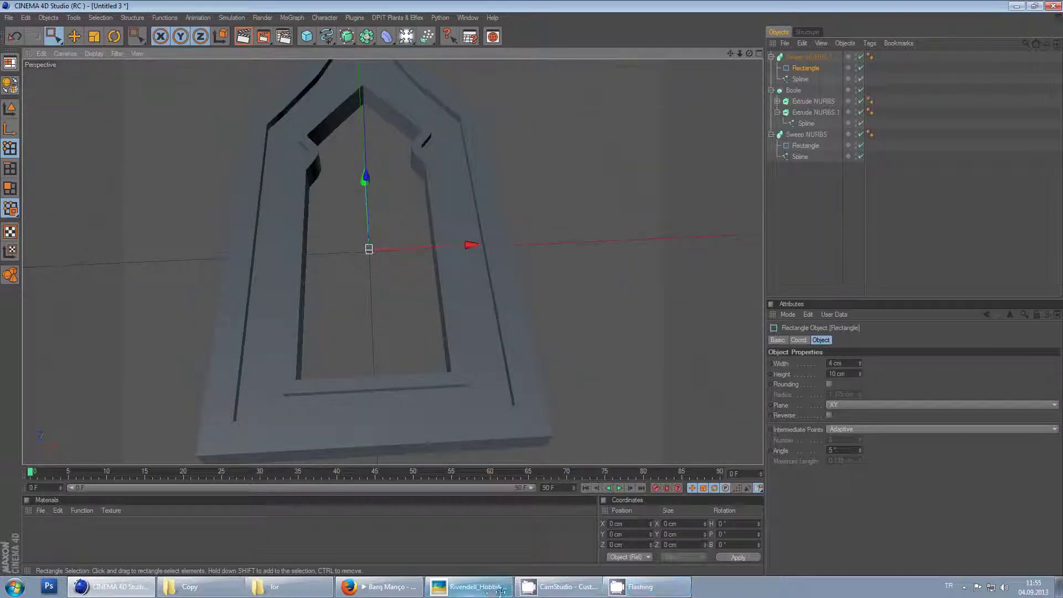
{"action": "left_click", "coordinate": [486, 589]}
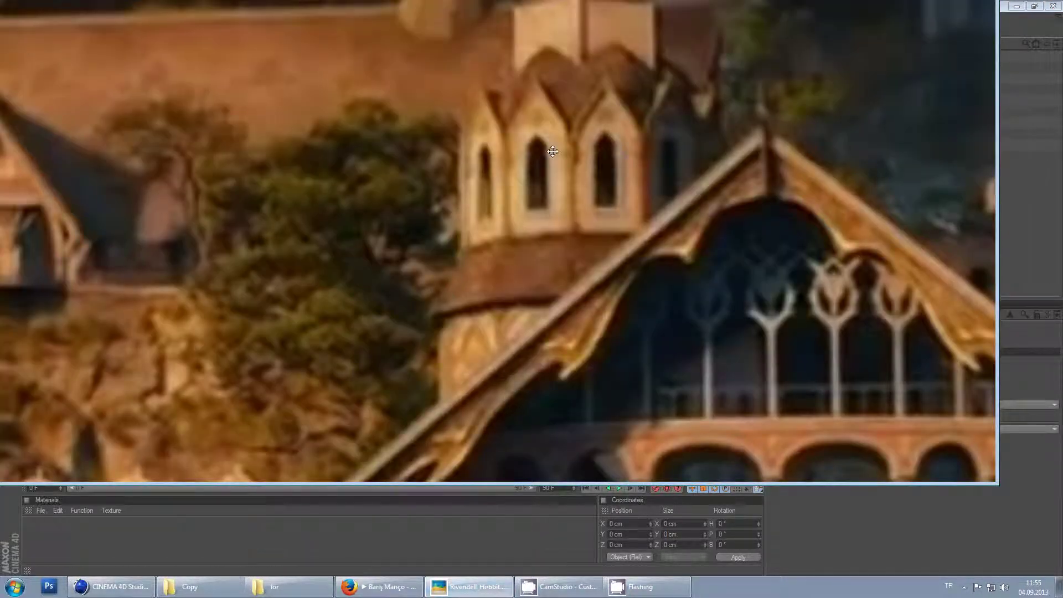
Check the tower windows in the reference image and group all the window's objects under a single null
{"action": "scroll", "coordinate": [581, 203], "scroll_direction": "down", "scroll_amount": 5}
{"action": "scroll", "coordinate": [581, 203], "scroll_direction": "down", "scroll_amount": 1}
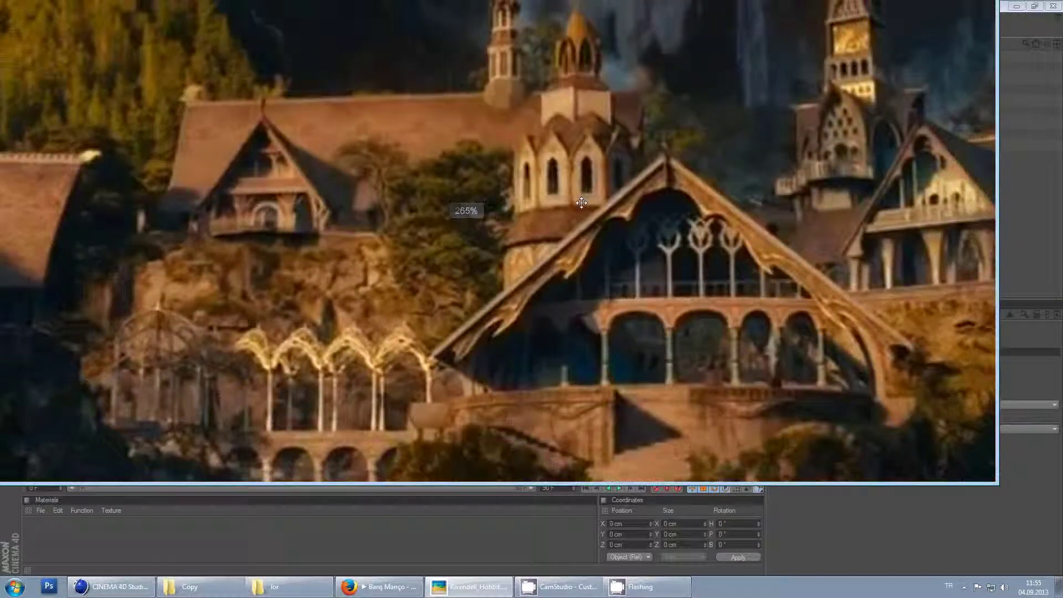
{"action": "scroll", "coordinate": [581, 203], "scroll_direction": "down", "scroll_amount": 2, "text": "alt"}
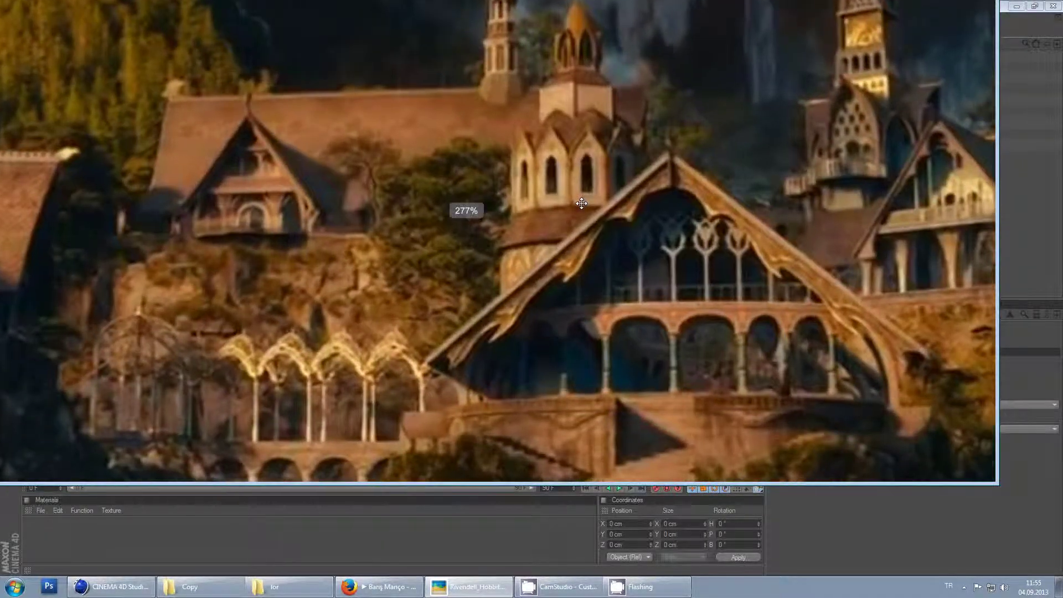
{"action": "scroll", "coordinate": [581, 202], "scroll_direction": "up", "scroll_amount": 4, "text": "alt"}
{"action": "scroll", "coordinate": [580, 204], "scroll_direction": "down", "scroll_amount": 2, "text": "alt"}
{"action": "scroll", "coordinate": [580, 203], "scroll_direction": "down", "scroll_amount": 2, "text": "alt"}
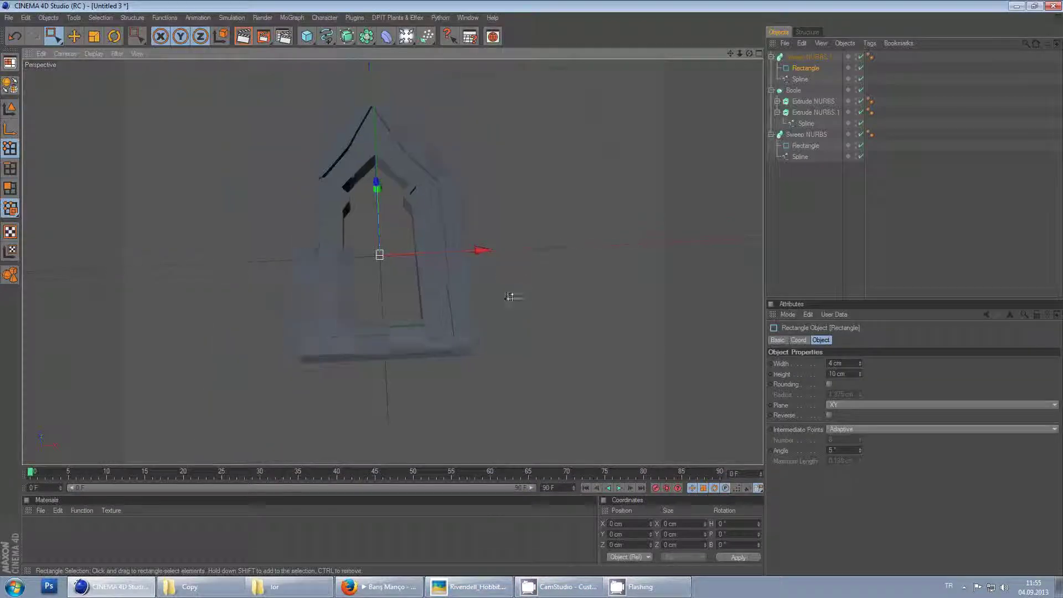
{"action": "left_click_drag", "start_coordinate": [509, 297], "coordinate": [531, 287], "text": "alt"}
{"action": "left_click_drag", "start_coordinate": [901, 193], "coordinate": [781, 50]}
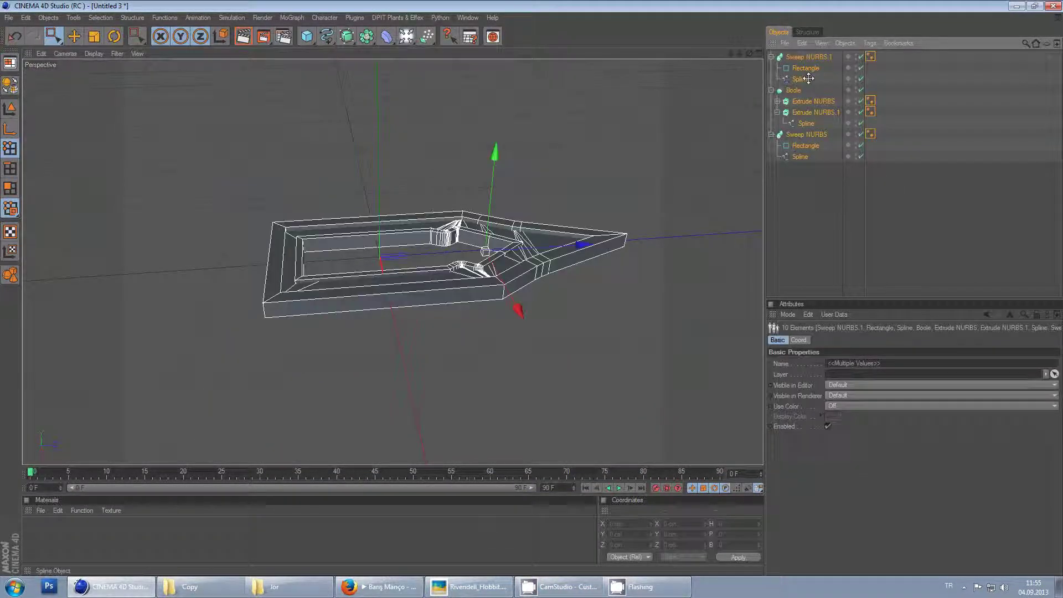
{"action": "right_click", "coordinate": [807, 60]}
{"action": "left_click", "coordinate": [839, 336]}
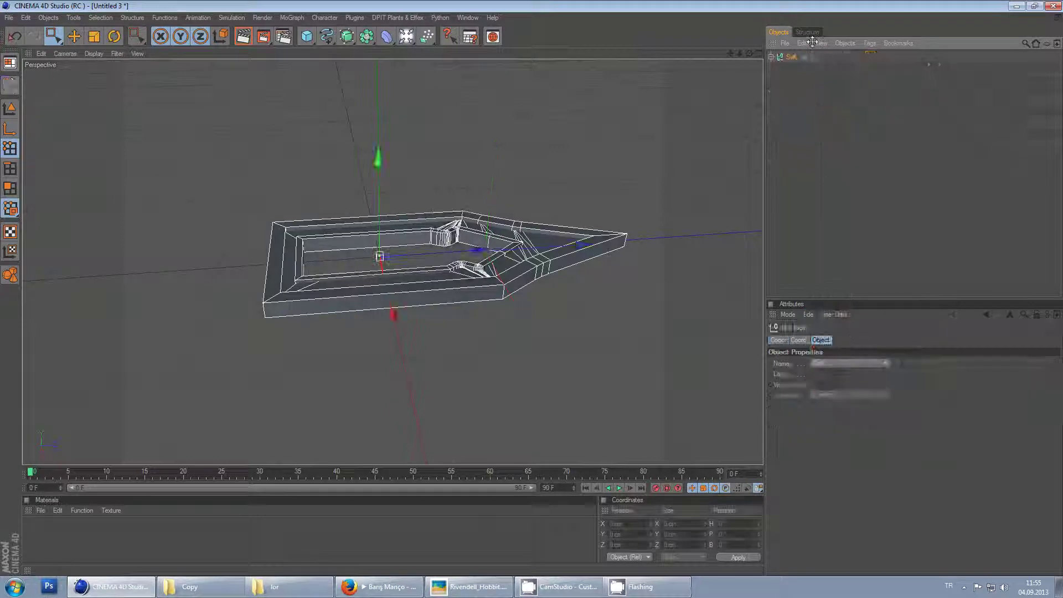
Rotate the window's null upright and set its pitch to exactly 90°
{"action": "key", "text": "r"}
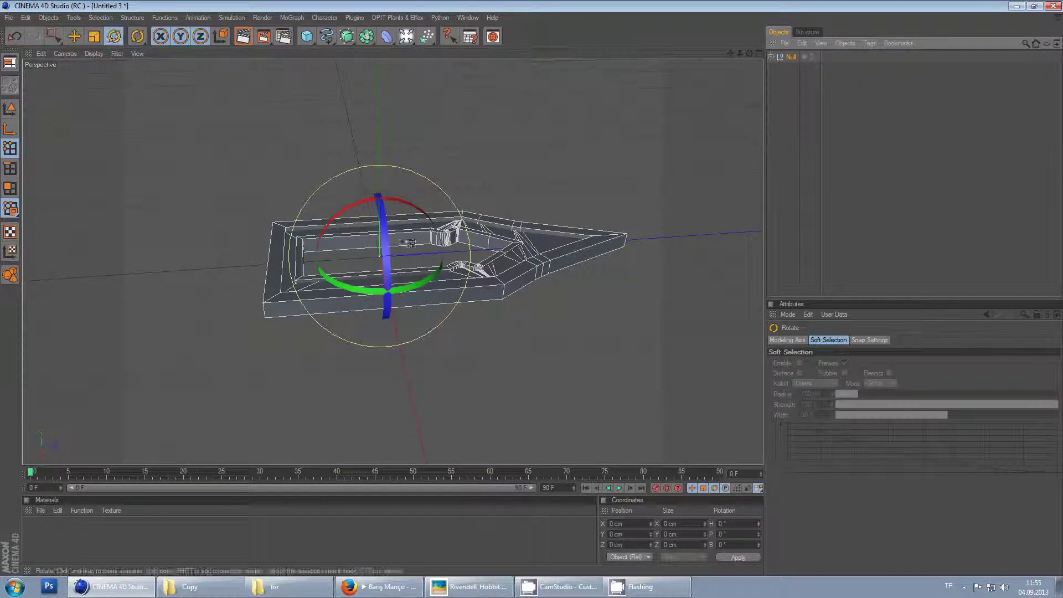
{"action": "left_click_drag", "start_coordinate": [415, 238], "coordinate": [533, 297], "text": "alt"}
{"action": "left_click_drag", "start_coordinate": [405, 201], "coordinate": [322, 238]}
{"action": "left_click", "coordinate": [786, 57]}
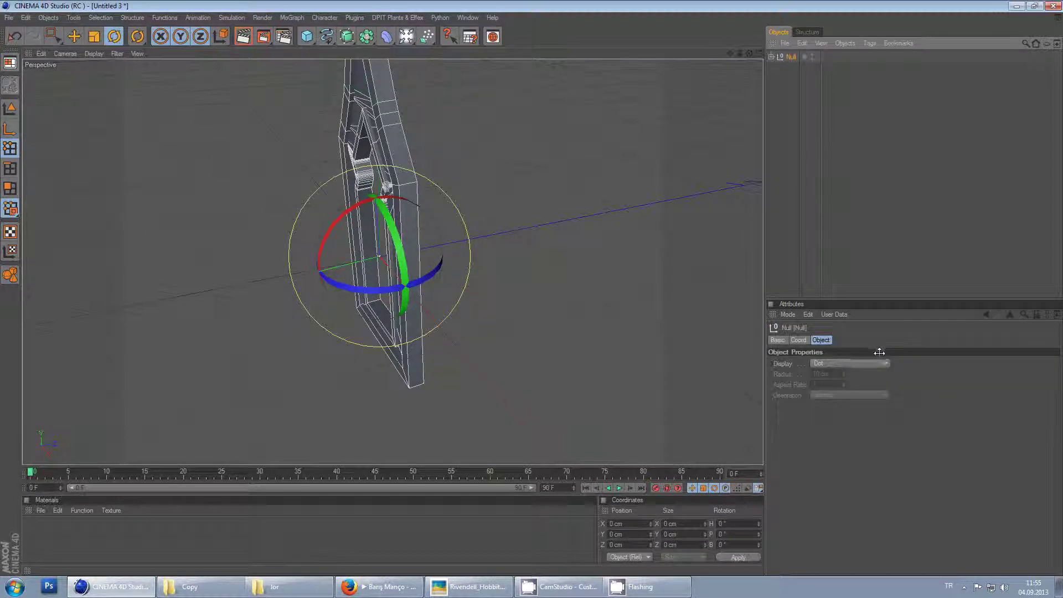
{"action": "left_click", "coordinate": [798, 340]}
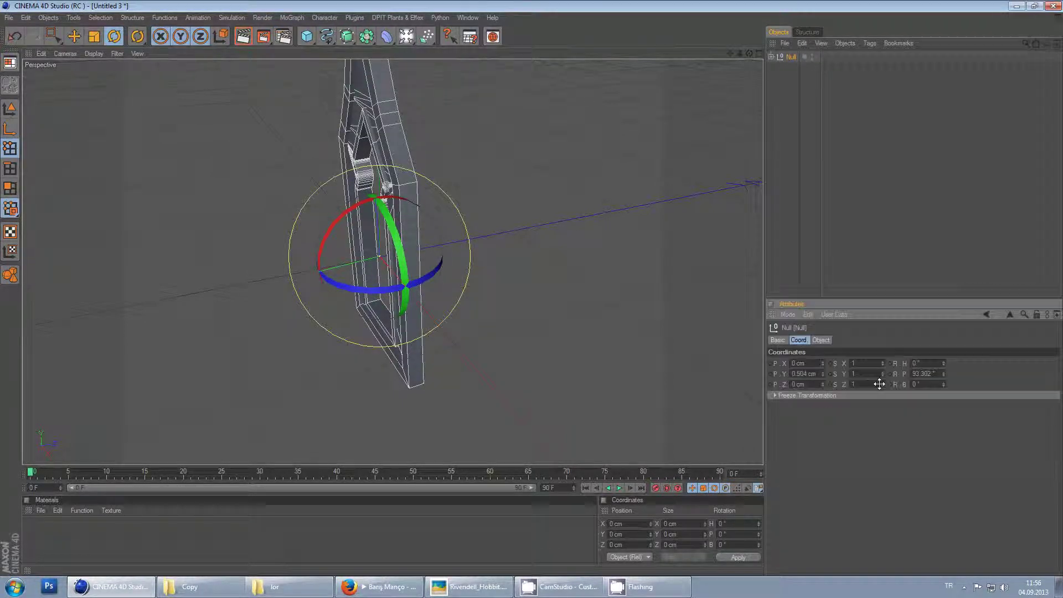
{"action": "left_click", "coordinate": [910, 372]}
{"action": "type", "text": "90"}
{"action": "key", "text": "Return"}
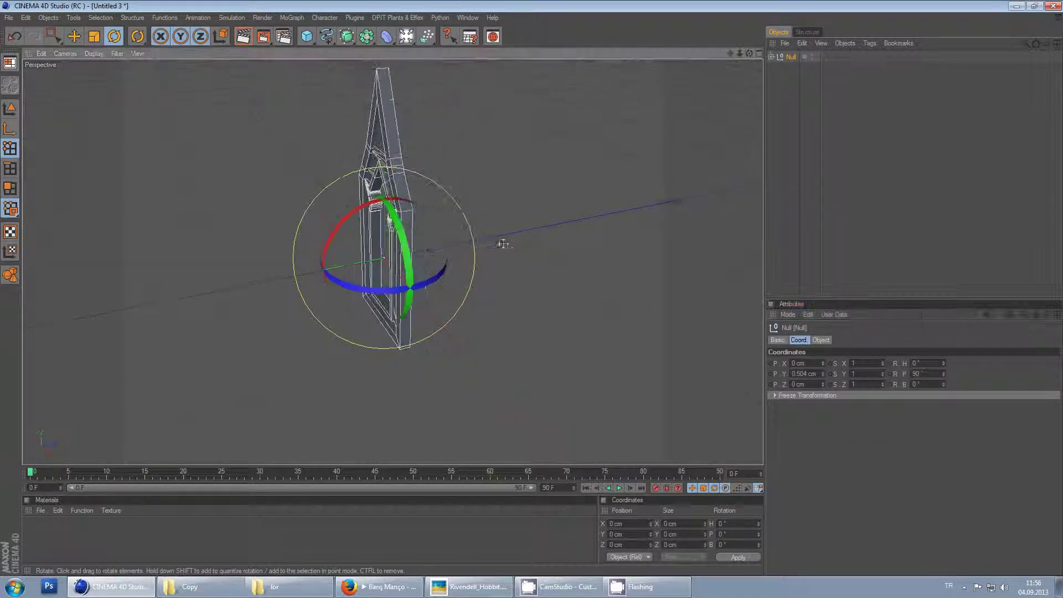
Check the tower in the reference image and add an Array with the window's null nested in it
{"action": "left_click", "coordinate": [470, 586]}
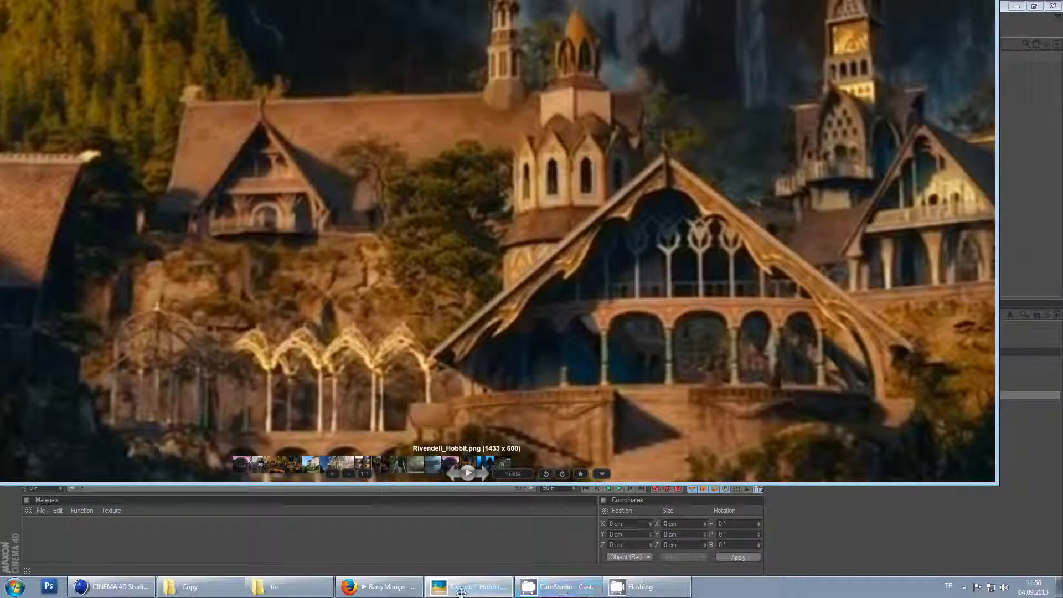
{"action": "left_click", "coordinate": [111, 586]}
{"action": "left_click", "coordinate": [366, 36]}
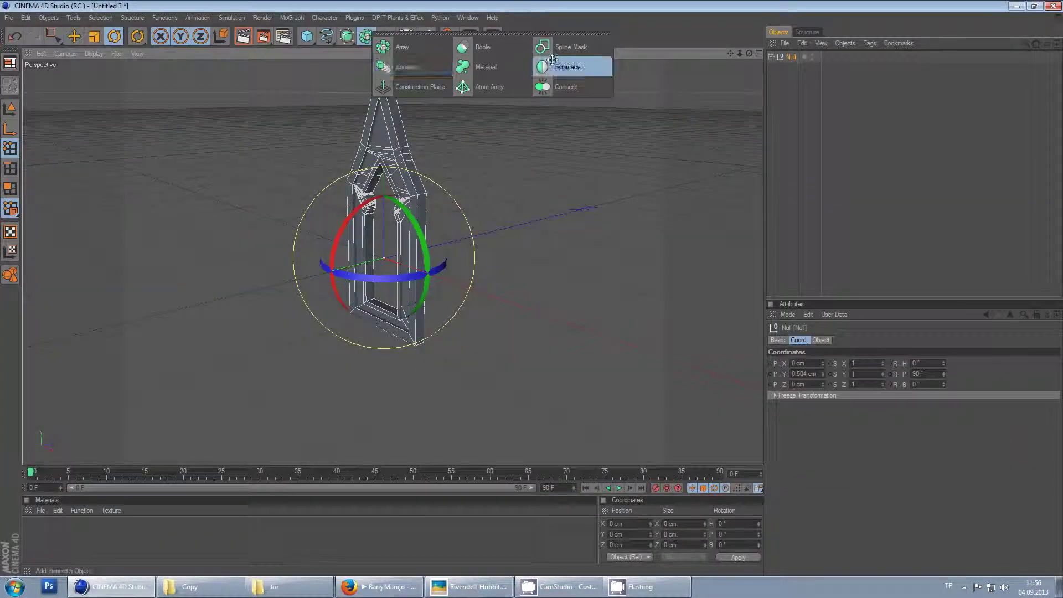
{"action": "left_click", "coordinate": [384, 55]}
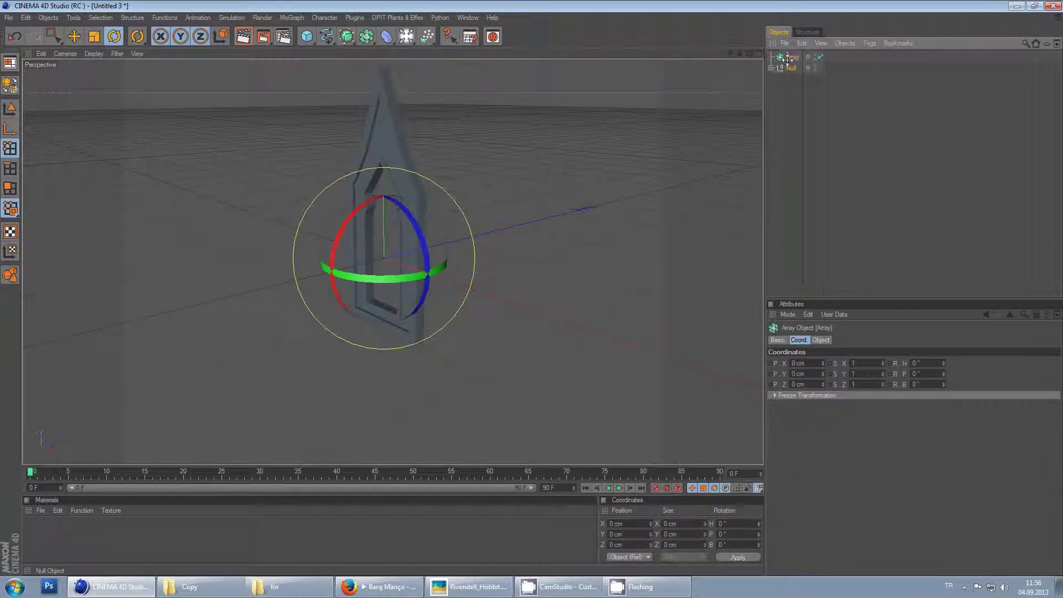
{"action": "left_click_drag", "start_coordinate": [787, 56], "coordinate": [788, 57]}
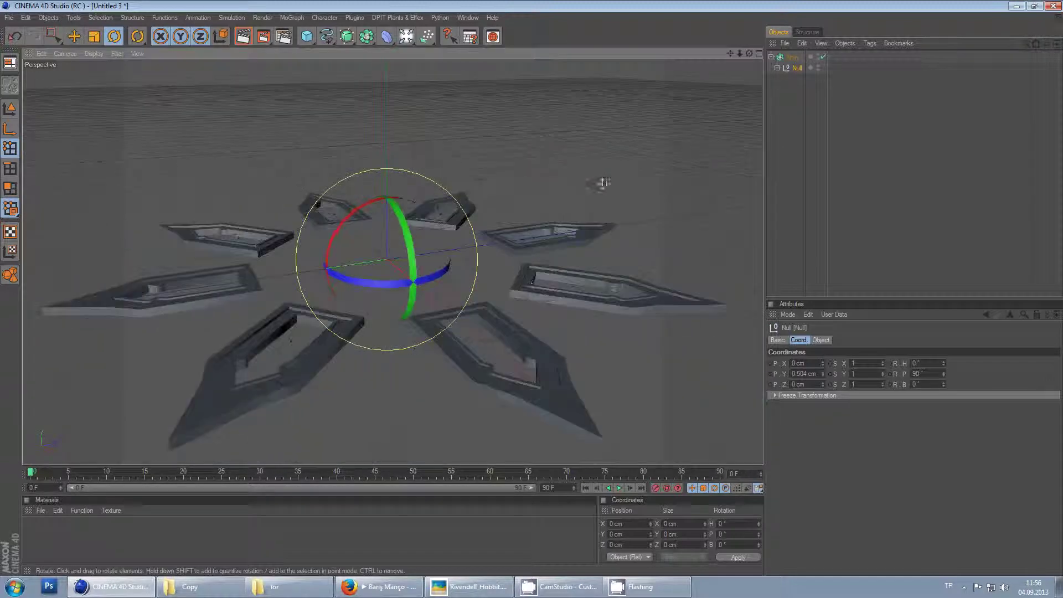
Rotate only the null's axis so the arrayed windows stand upright, and set its pitch to 0°
{"action": "left_click_drag", "start_coordinate": [608, 139], "coordinate": [531, 287], "text": "alt"}
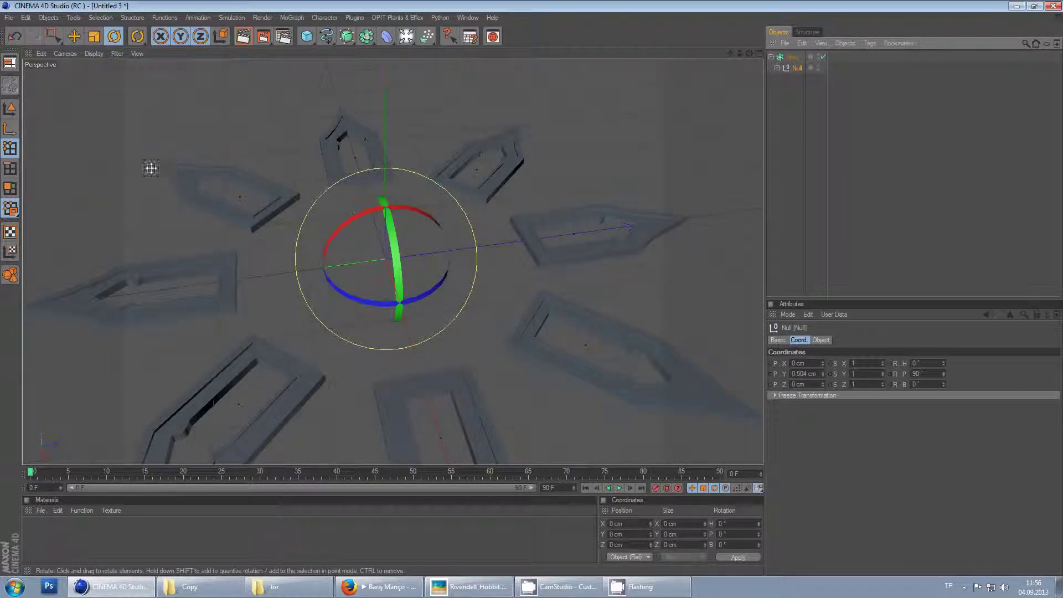
{"action": "left_click", "coordinate": [10, 129]}
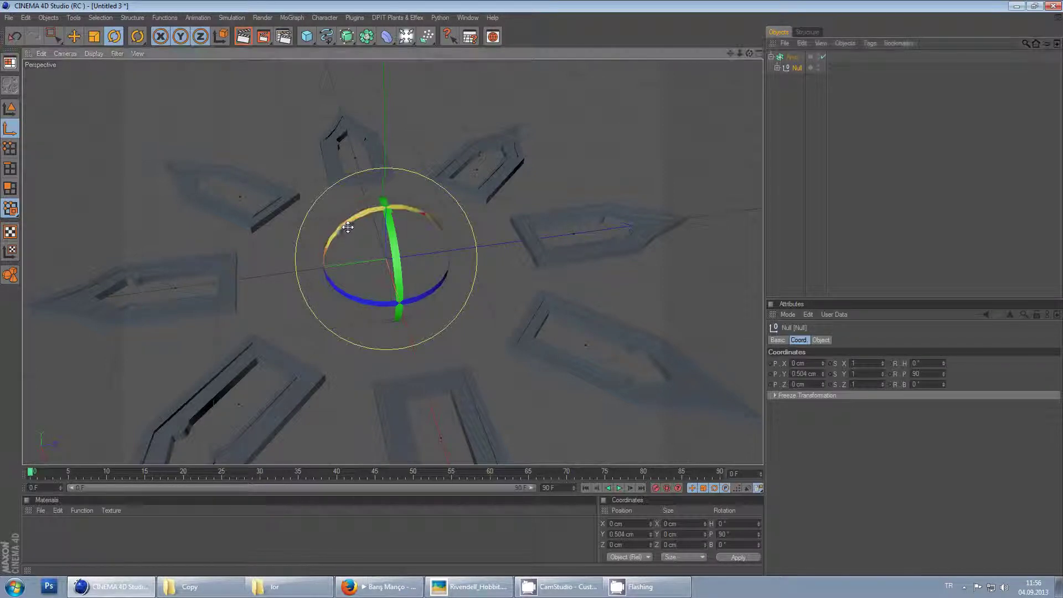
{"action": "left_click_drag", "start_coordinate": [348, 227], "coordinate": [412, 244]}
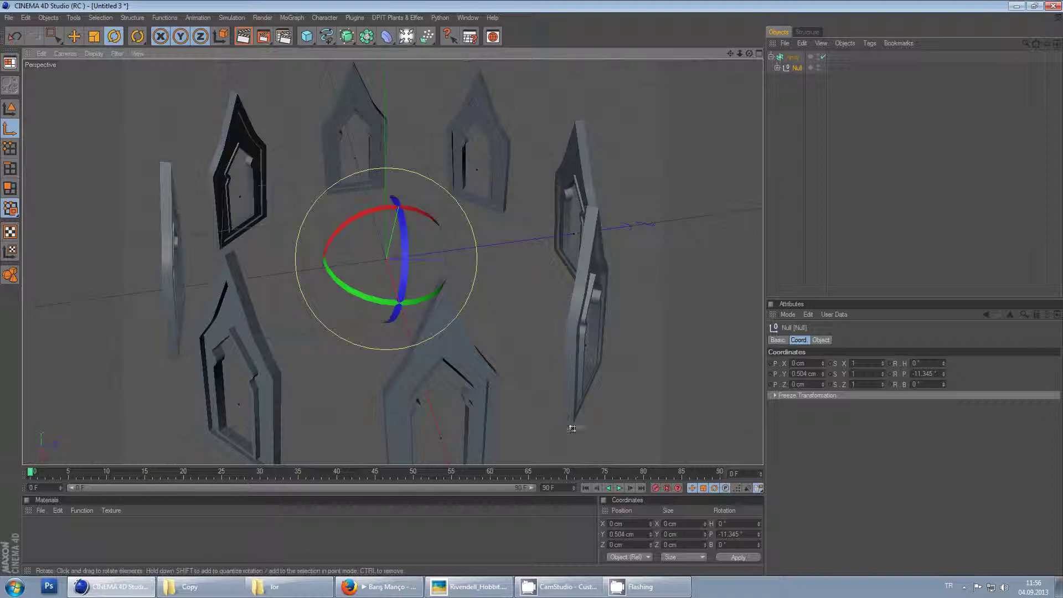
{"action": "left_click", "coordinate": [736, 533]}
{"action": "type", "text": "0"}
{"action": "left_click", "coordinate": [736, 557]}
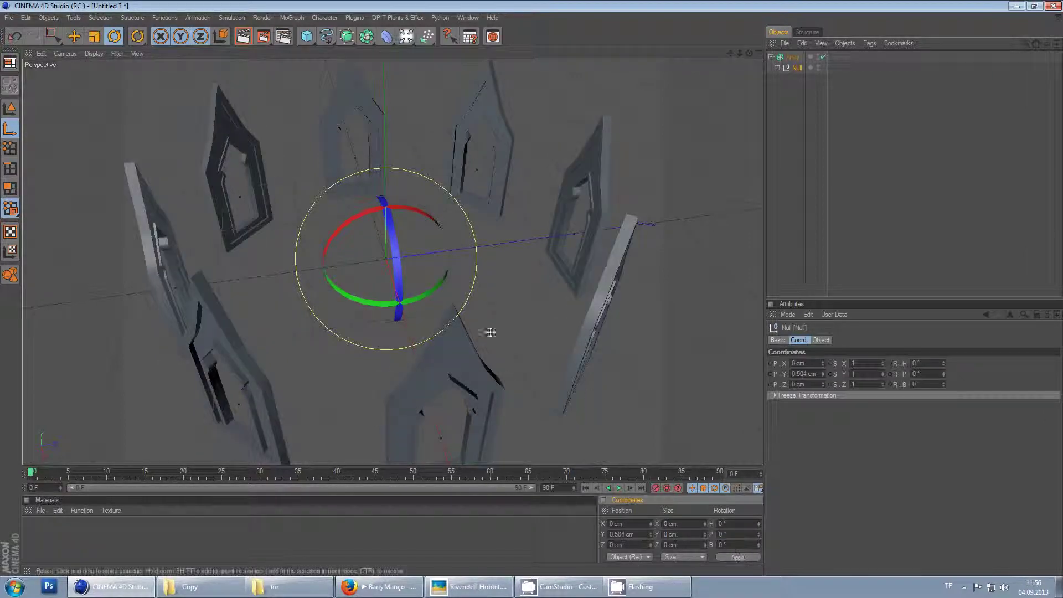
Set the array to 12 copies and reduce its radius to 222 cm
{"action": "left_click_drag", "start_coordinate": [487, 332], "coordinate": [531, 288], "text": "alt"}
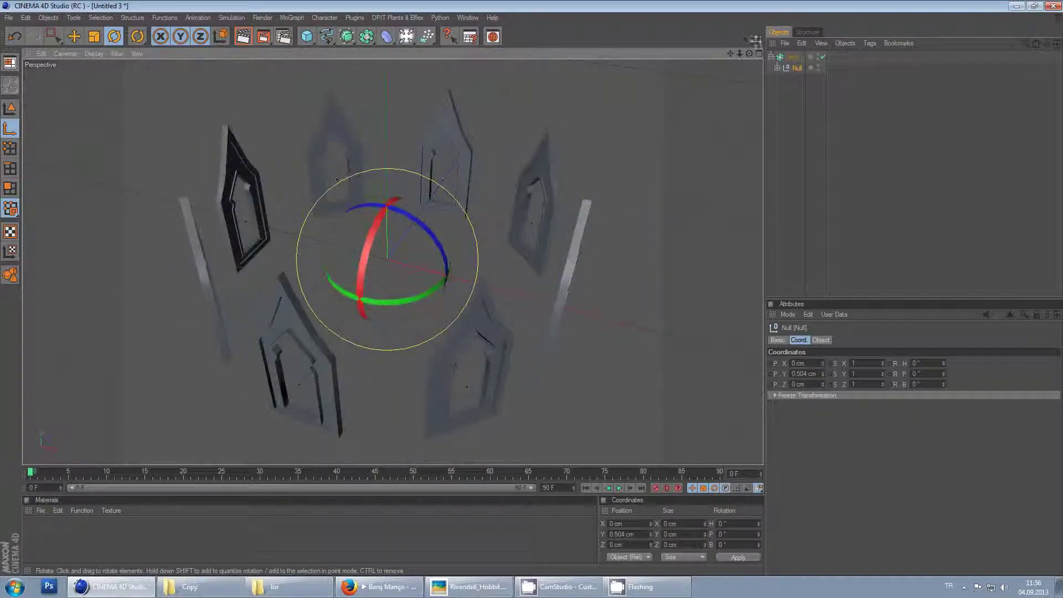
{"action": "left_click", "coordinate": [793, 57]}
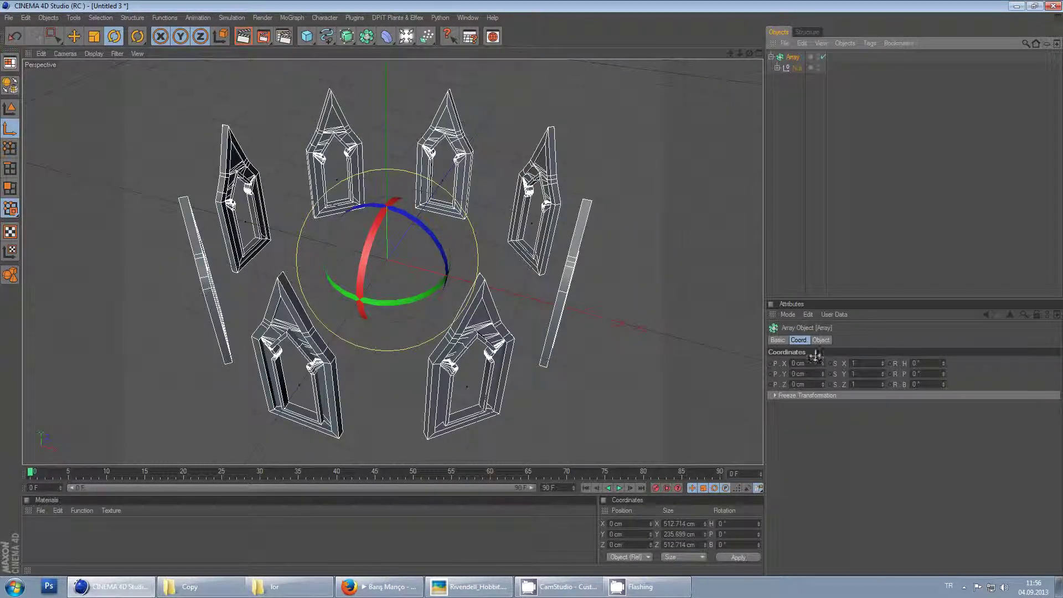
{"action": "left_click", "coordinate": [820, 340]}
{"action": "scroll", "coordinate": [843, 374], "scroll_direction": "up", "scroll_amount": 2}
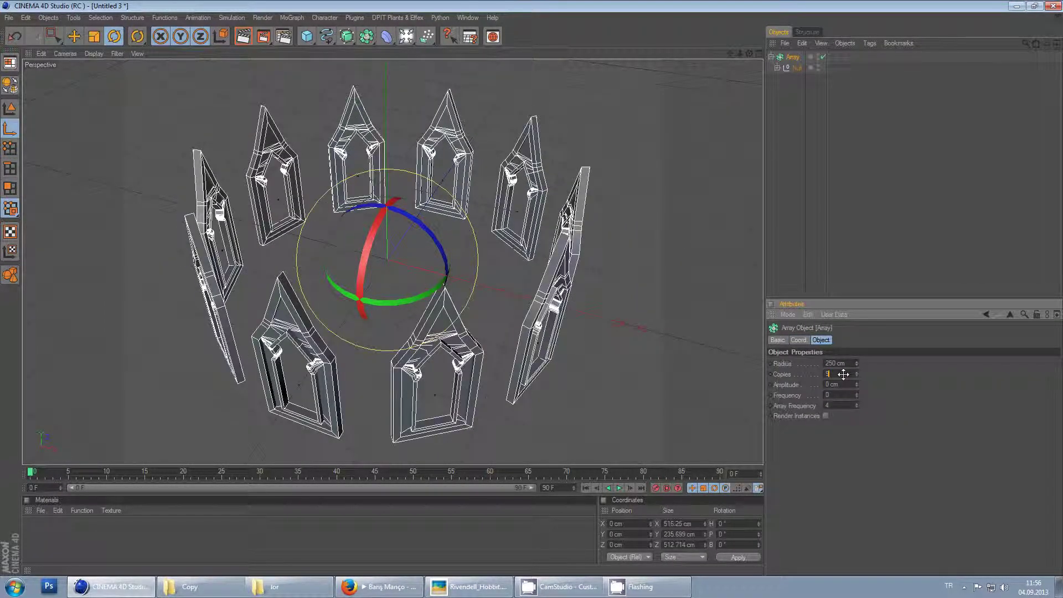
{"action": "scroll", "coordinate": [842, 374], "scroll_direction": "up", "scroll_amount": 3}
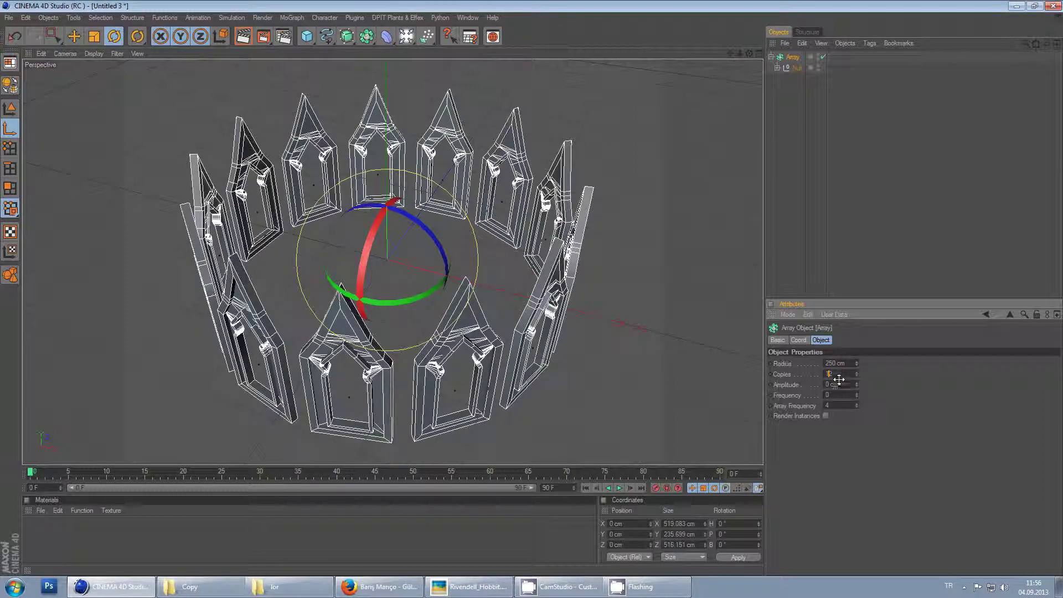
{"action": "scroll", "coordinate": [843, 363], "scroll_direction": "down", "scroll_amount": 17}
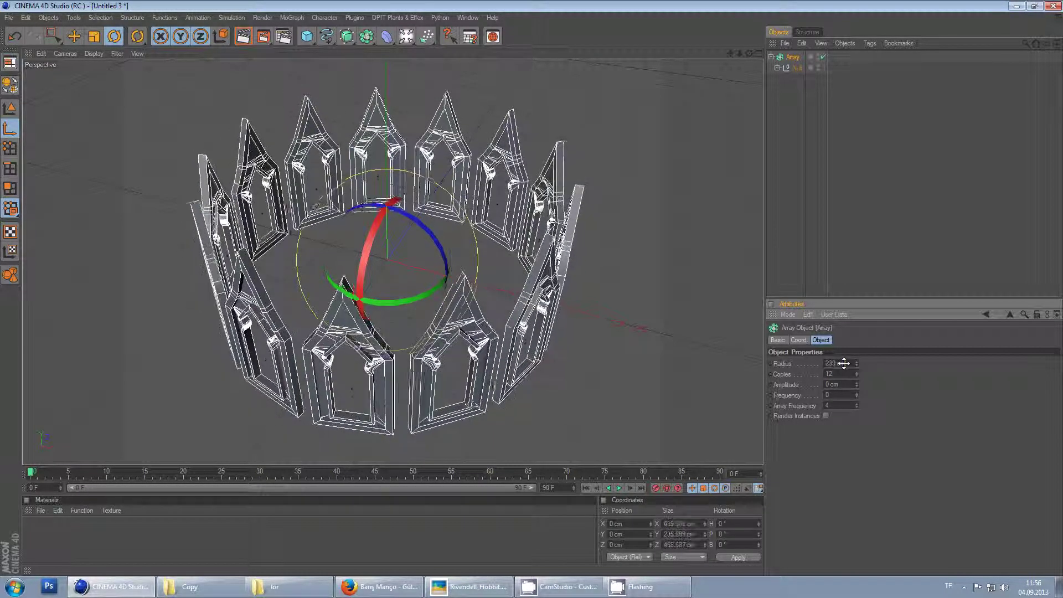
{"action": "scroll", "coordinate": [843, 363], "scroll_direction": "down", "scroll_amount": 3}
Check the reference image and reduce the array's radius to about 195 cm so neighbouring windows meet
{"action": "left_click", "coordinate": [469, 586]}
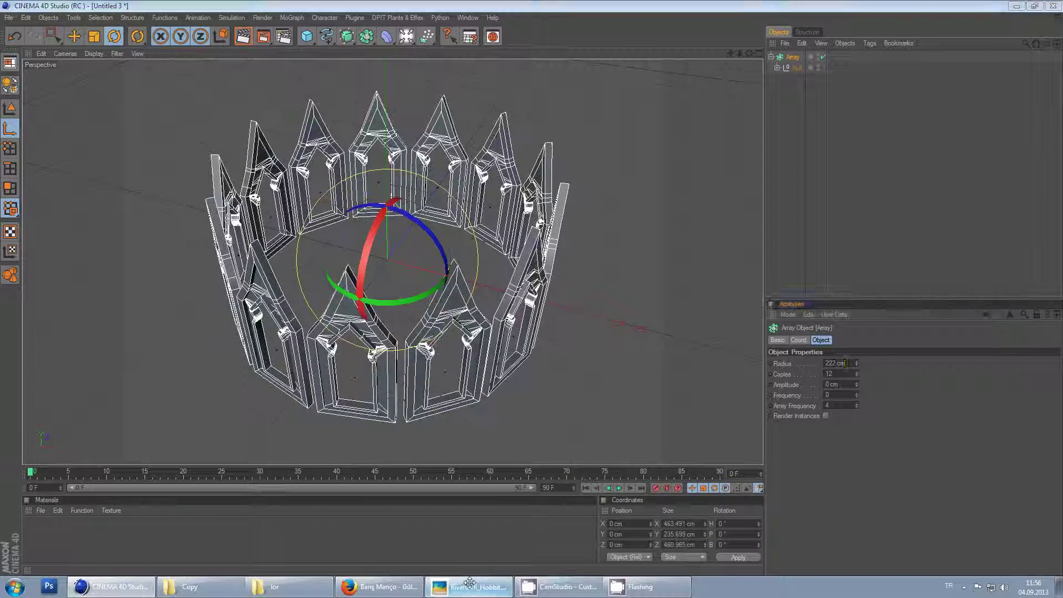
{"action": "left_click", "coordinate": [469, 587]}
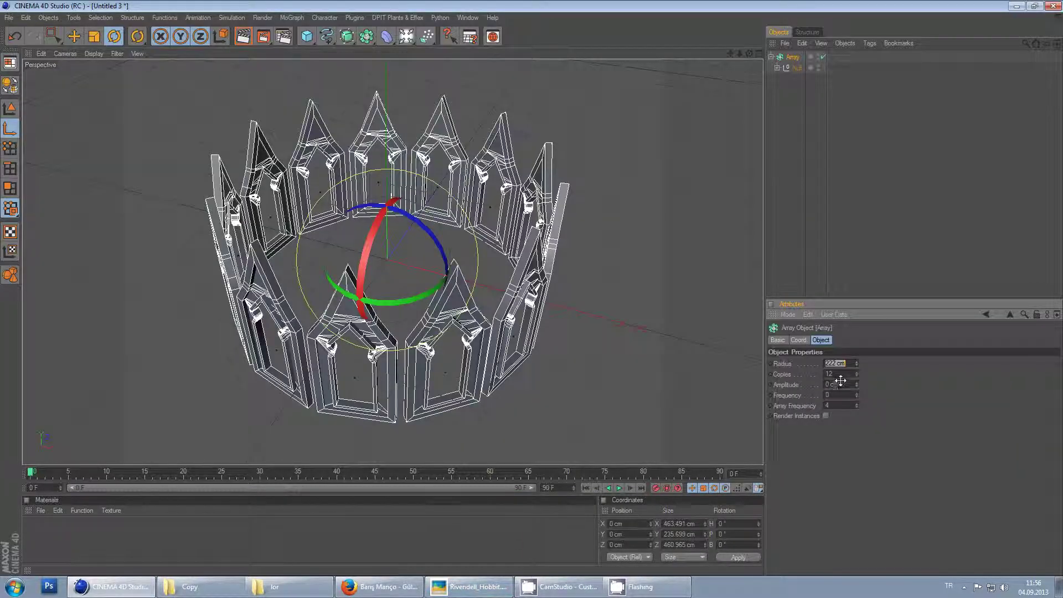
{"action": "scroll", "coordinate": [843, 361], "scroll_direction": "down", "scroll_amount": 13}
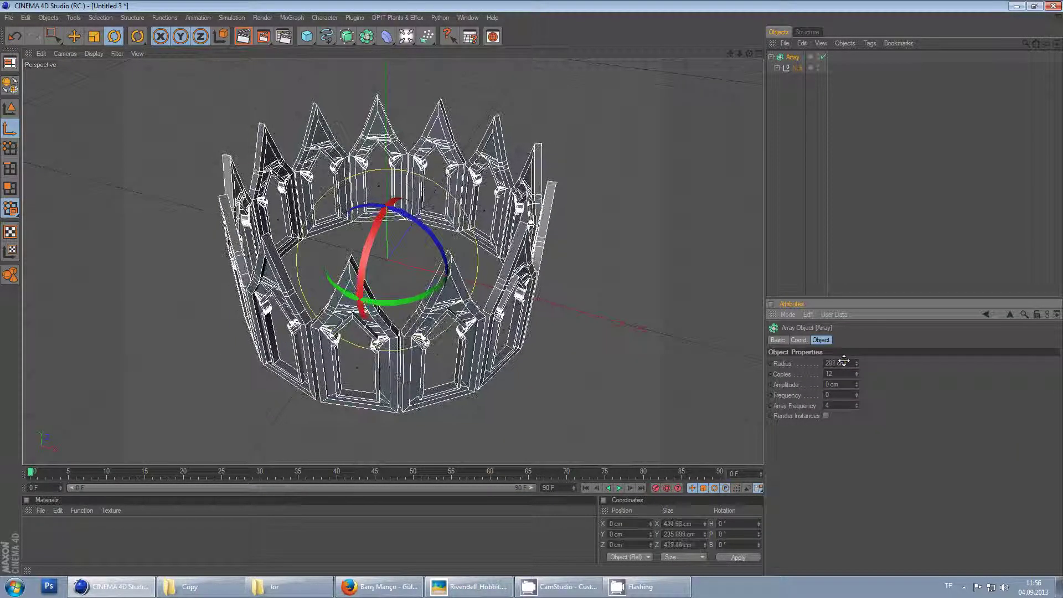
{"action": "scroll", "coordinate": [843, 361], "scroll_direction": "down", "scroll_amount": 14}
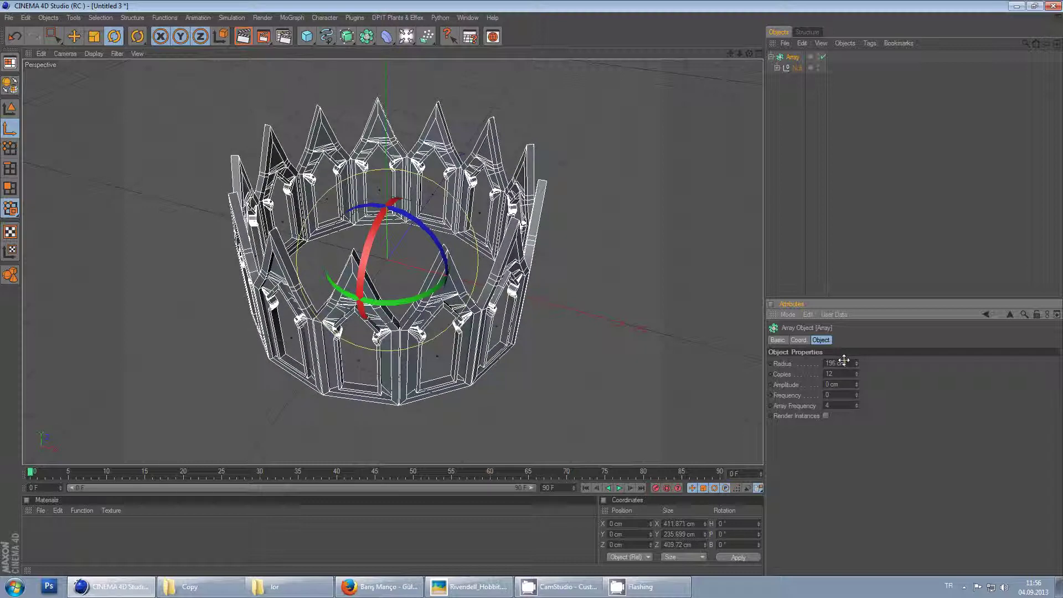
{"action": "scroll", "coordinate": [844, 360], "scroll_direction": "down", "scroll_amount": 2}
{"action": "left_click", "coordinate": [641, 302]}
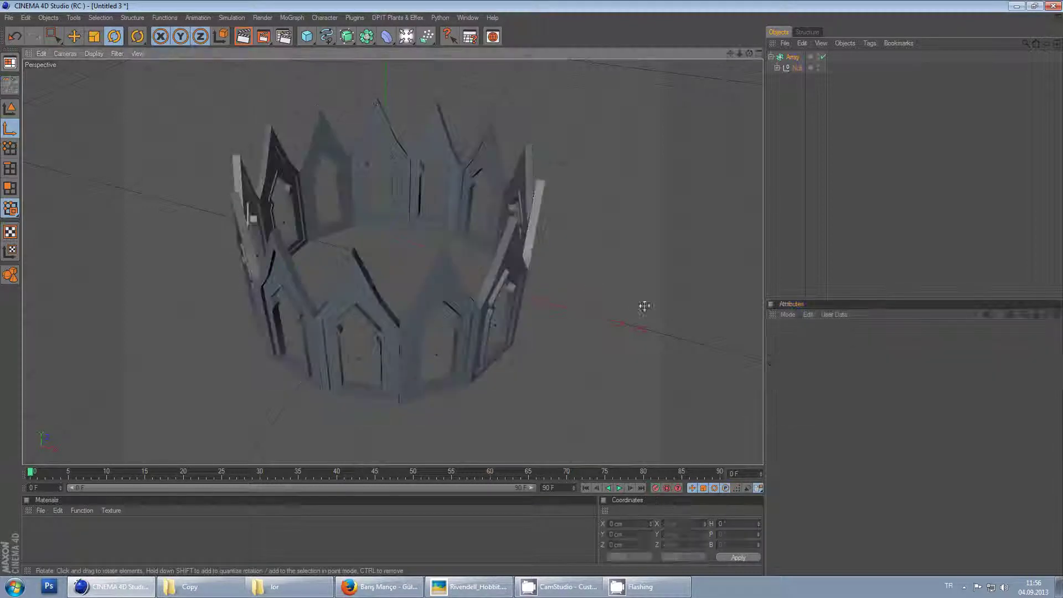
Compare the window ring with the reference and add a Cone at its centre, about 427 cm high and 558 cm wide
{"action": "scroll", "coordinate": [644, 288], "scroll_direction": "down", "scroll_amount": 2}
{"action": "left_click_drag", "start_coordinate": [667, 377], "coordinate": [633, 311], "text": "alt"}
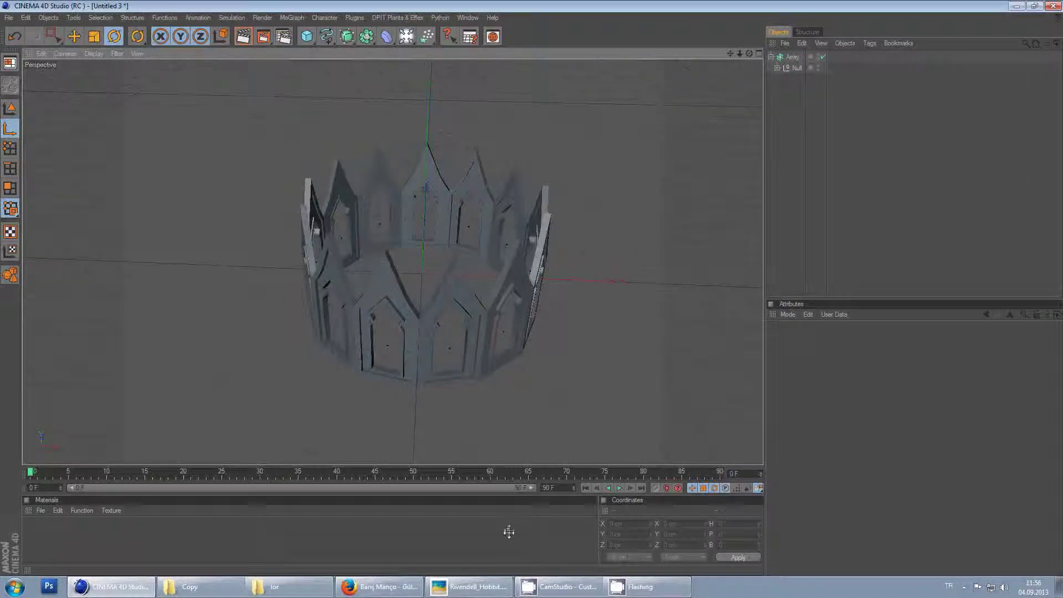
{"action": "left_click", "coordinate": [453, 585]}
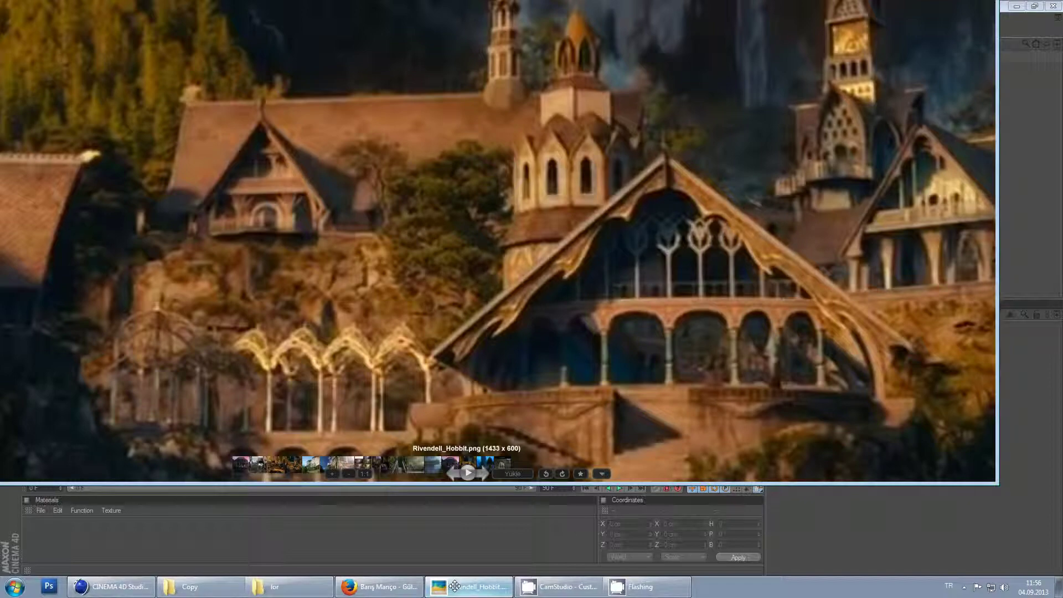
{"action": "left_click", "coordinate": [453, 586]}
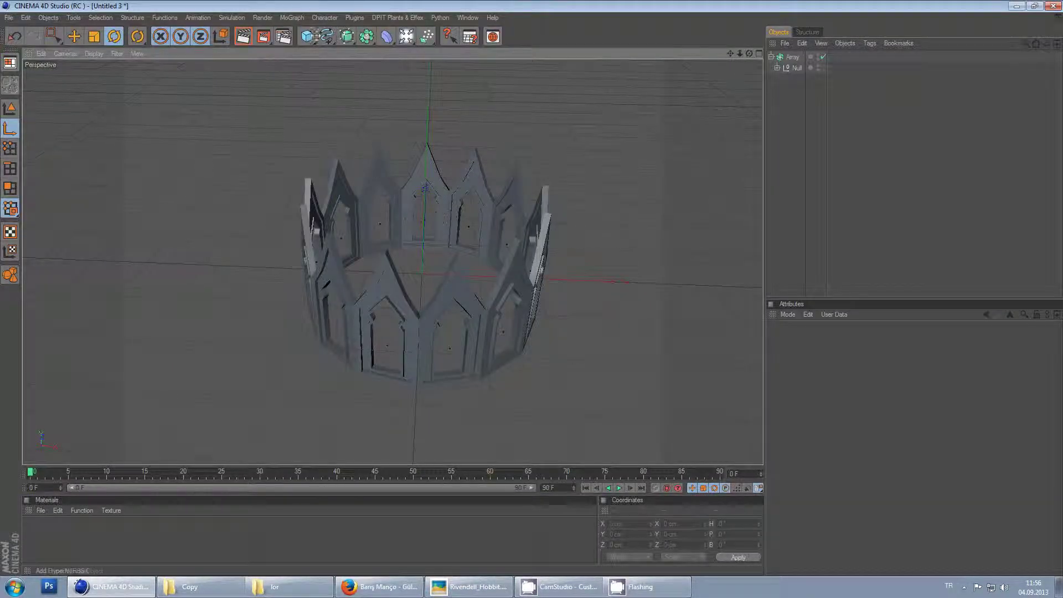
{"action": "left_click", "coordinate": [307, 36]}
{"action": "left_click", "coordinate": [459, 46]}
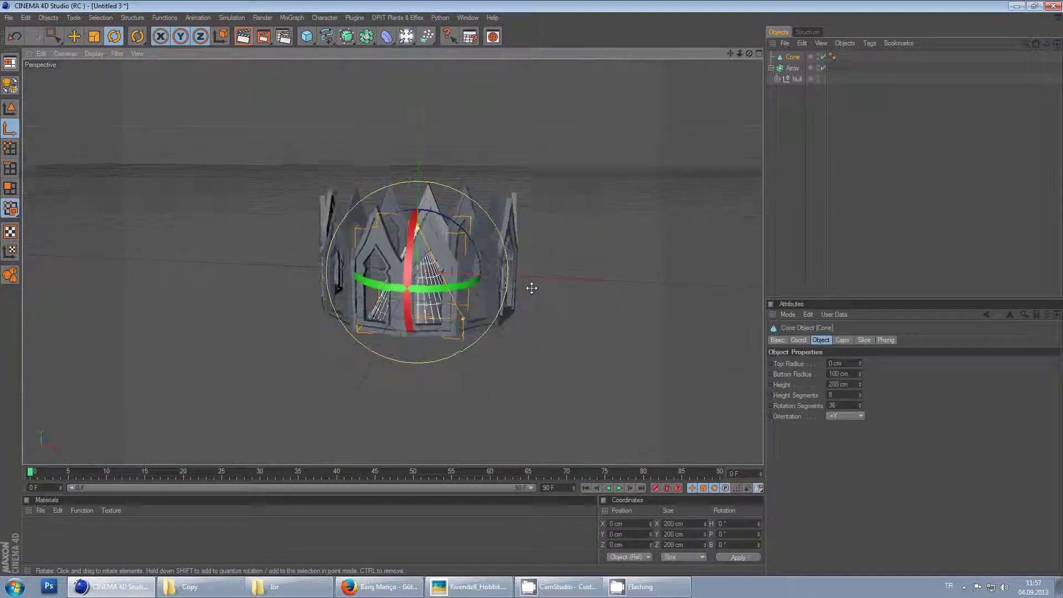
{"action": "left_click_drag", "start_coordinate": [531, 288], "coordinate": [520, 282], "text": "alt"}
{"action": "left_click_drag", "start_coordinate": [418, 224], "coordinate": [418, 169]}
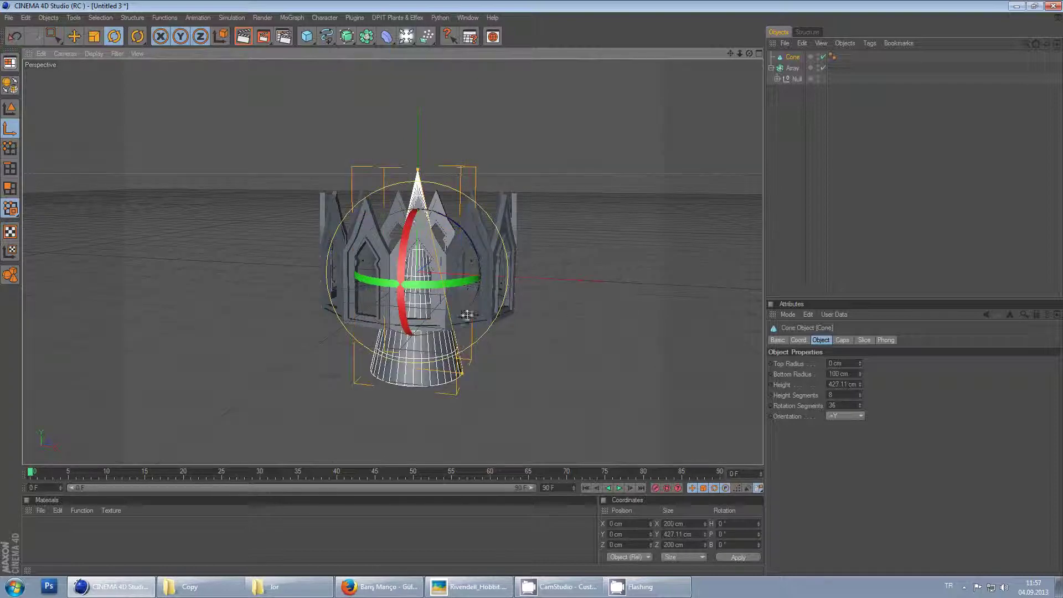
{"action": "left_click_drag", "start_coordinate": [462, 372], "coordinate": [550, 382]}
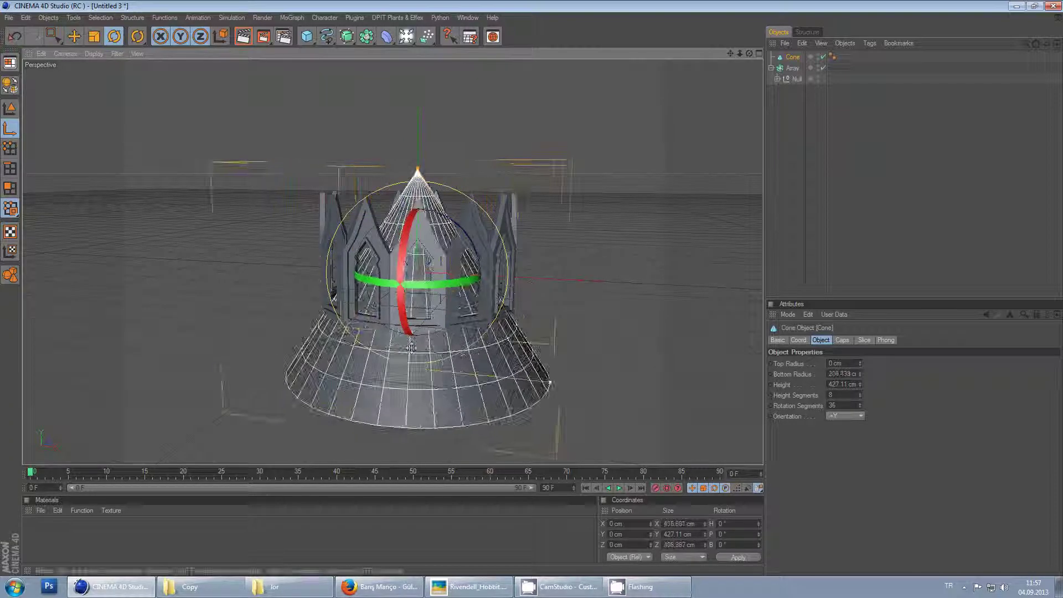
Increase the cone's height to about 476 cm and raise it about 76 cm along Y over the window ring
{"action": "left_click", "coordinate": [74, 38]}
{"action": "mouse_move", "coordinate": [417, 168]}
{"action": "left_mouse_down"}
{"action": "mouse_move", "coordinate": [417, 148]}
{"action": "mouse_move", "coordinate": [417, 157]}
{"action": "left_mouse_up"}
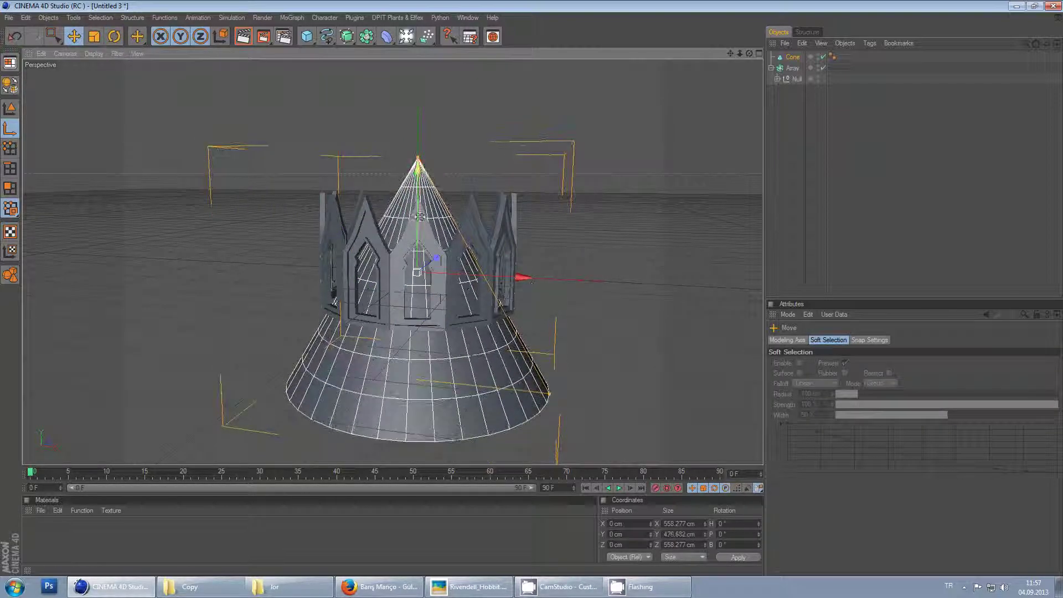
{"action": "left_click_drag", "start_coordinate": [419, 217], "coordinate": [420, 180]}
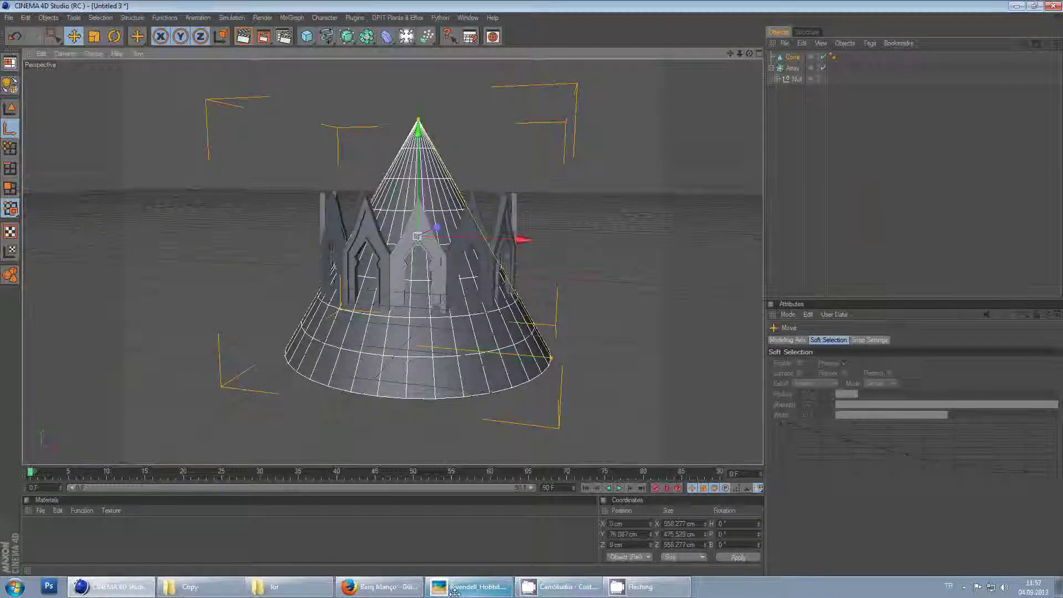
Lower the cone to about 49 cm along Y and compare it with the tower roof in the reference image
{"action": "left_click", "coordinate": [454, 588]}
{"action": "left_click", "coordinate": [453, 588]}
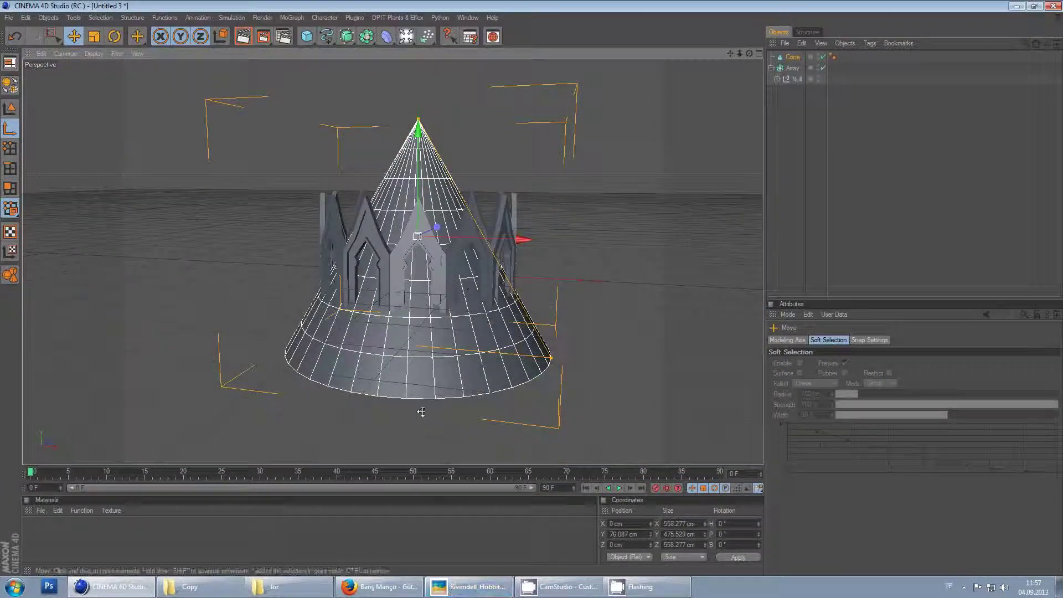
{"action": "left_click_drag", "start_coordinate": [431, 252], "coordinate": [531, 302]}
{"action": "left_click", "coordinate": [462, 585]}
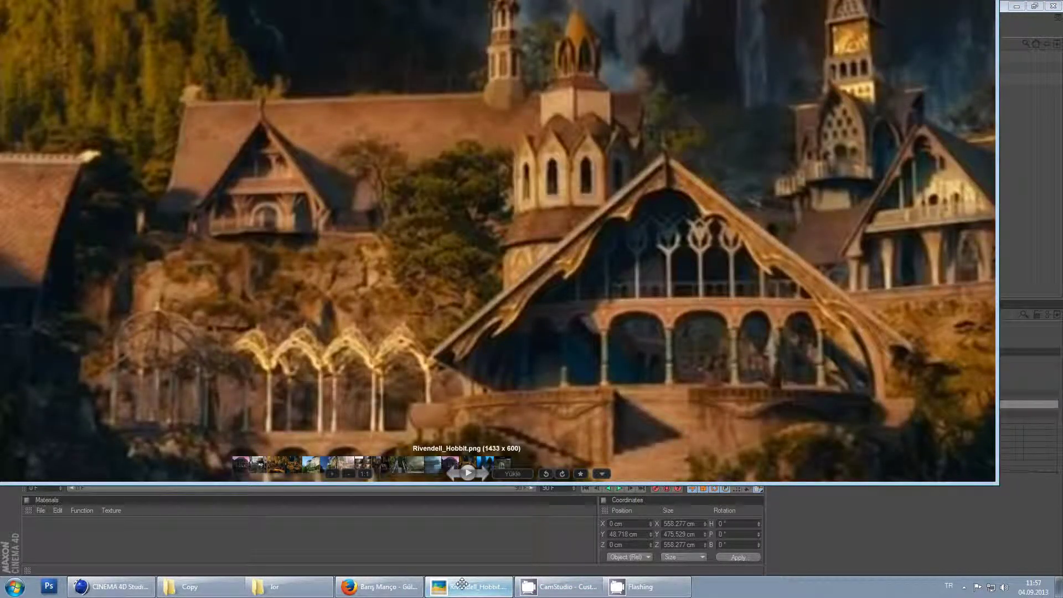
{"action": "scroll", "coordinate": [523, 271], "scroll_direction": "up", "scroll_amount": 6}
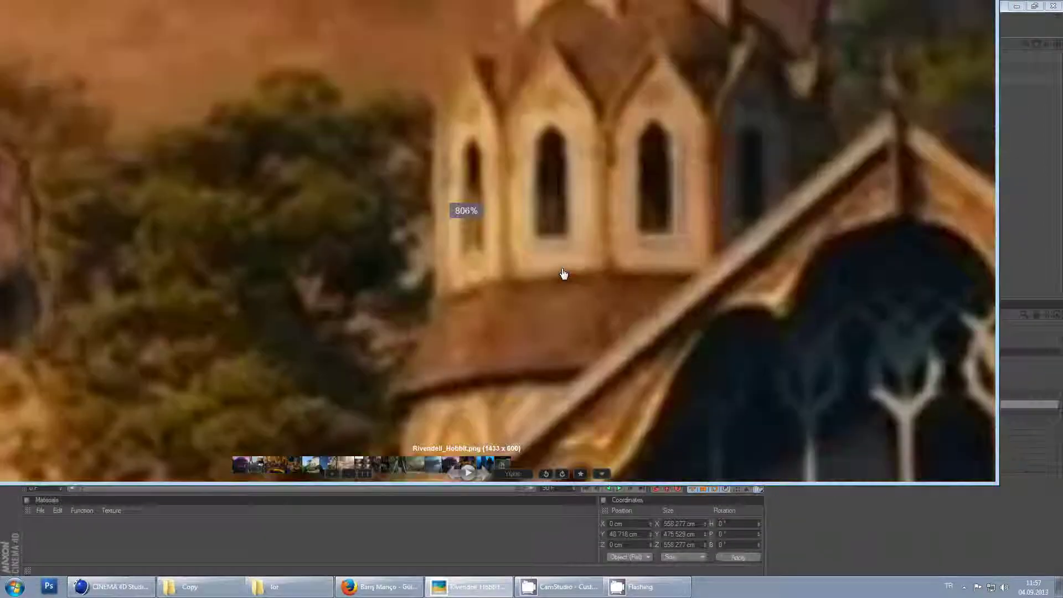
{"action": "scroll", "coordinate": [561, 268], "scroll_direction": "down", "scroll_amount": 2}
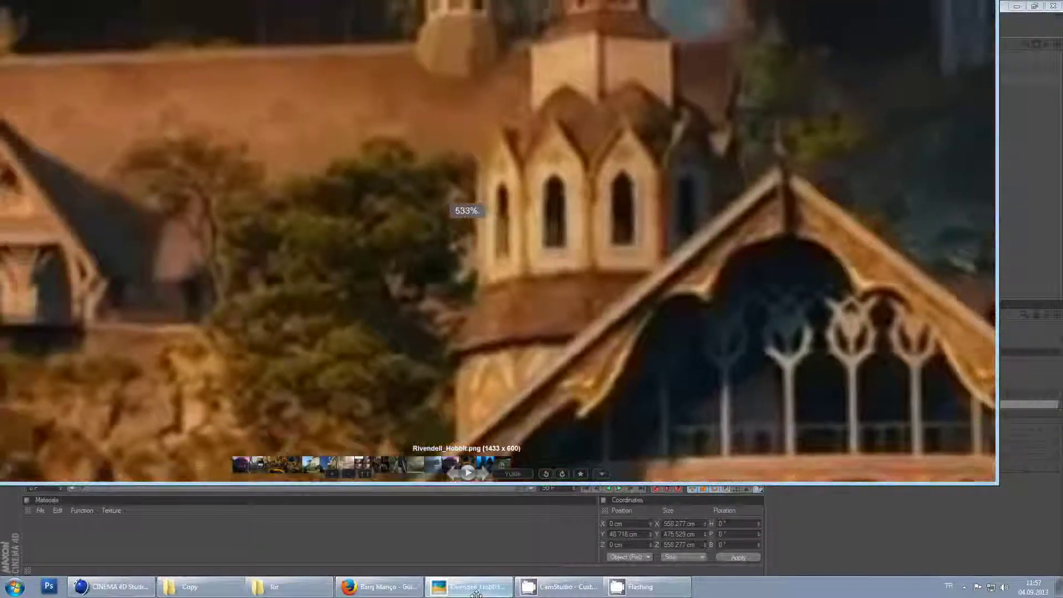
{"action": "left_click", "coordinate": [462, 586]}
Set the cone's rotation segments to 41 and its top radius to 59 cm
{"action": "left_click_drag", "start_coordinate": [424, 370], "coordinate": [532, 288], "text": "alt"}
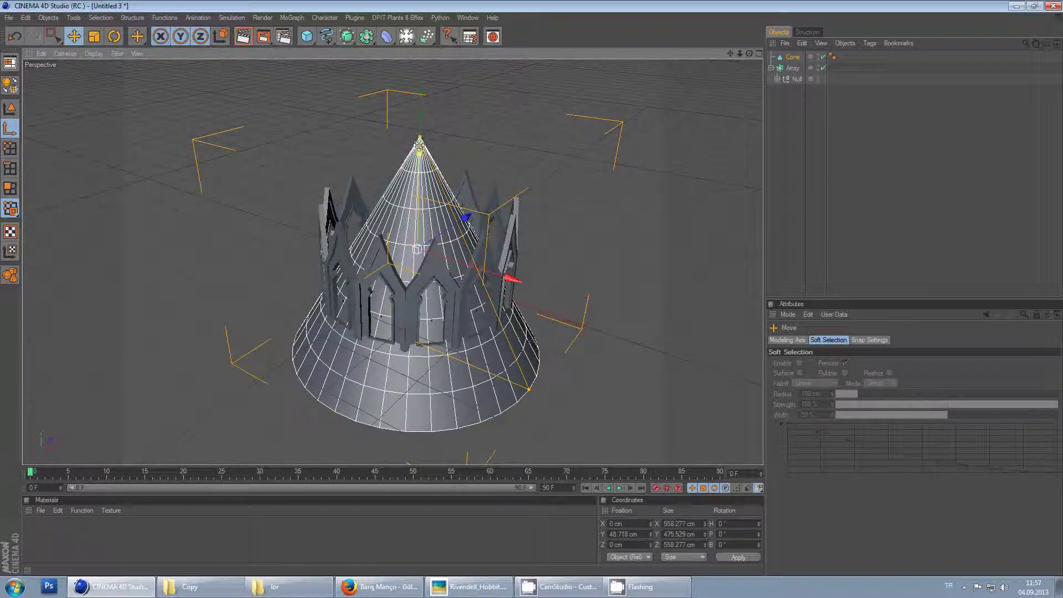
{"action": "scroll", "coordinate": [419, 146], "scroll_direction": "up", "scroll_amount": 1}
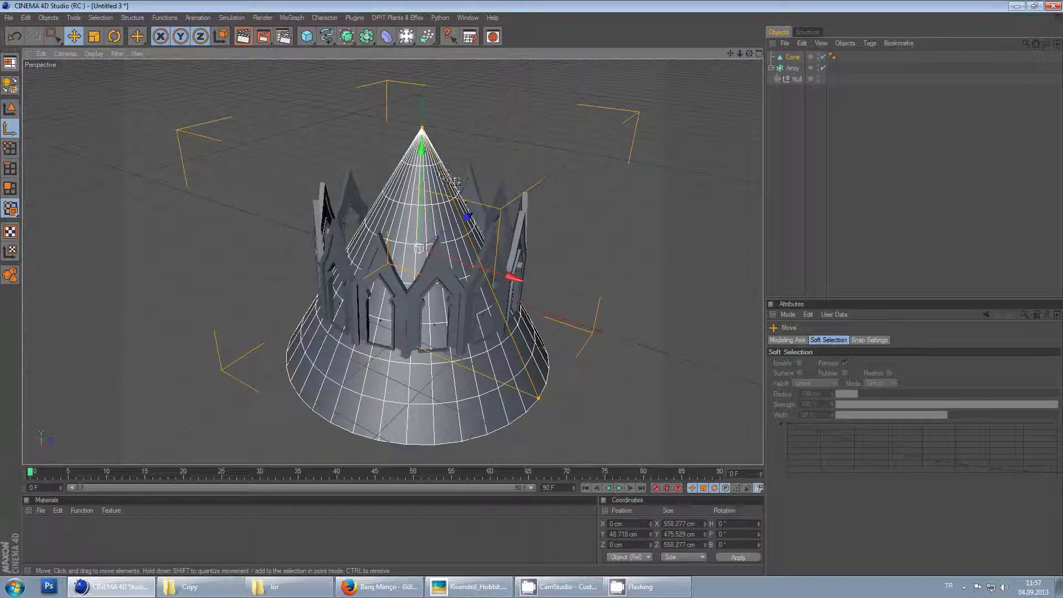
{"action": "left_click", "coordinate": [780, 55]}
{"action": "scroll", "coordinate": [654, 197], "scroll_direction": "up", "scroll_amount": 1}
{"action": "left_click_drag", "start_coordinate": [651, 197], "coordinate": [652, 268], "text": "alt"}
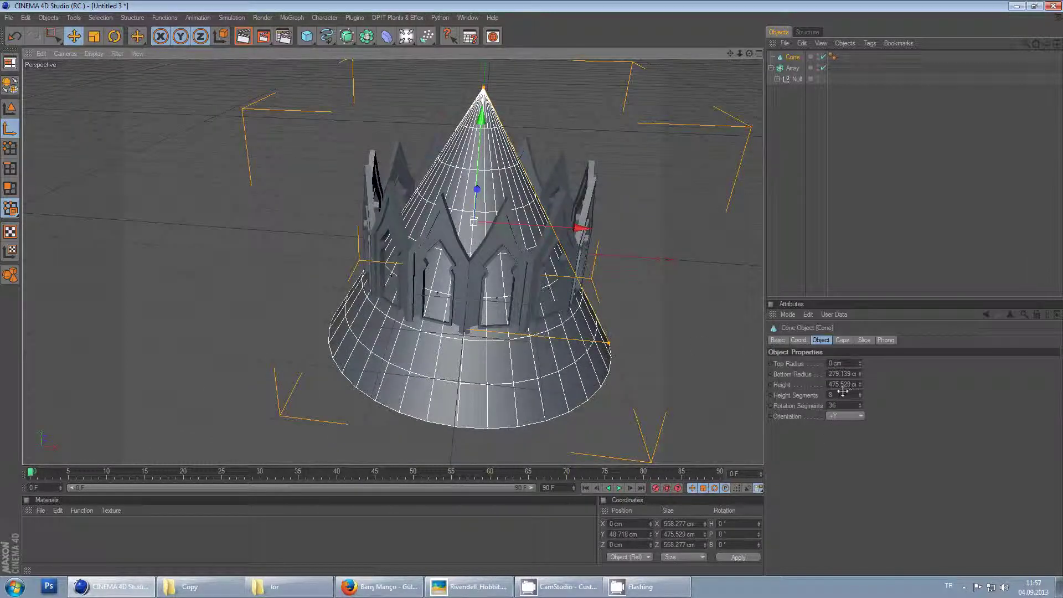
{"action": "left_click_drag", "start_coordinate": [838, 403], "coordinate": [837, 404]}
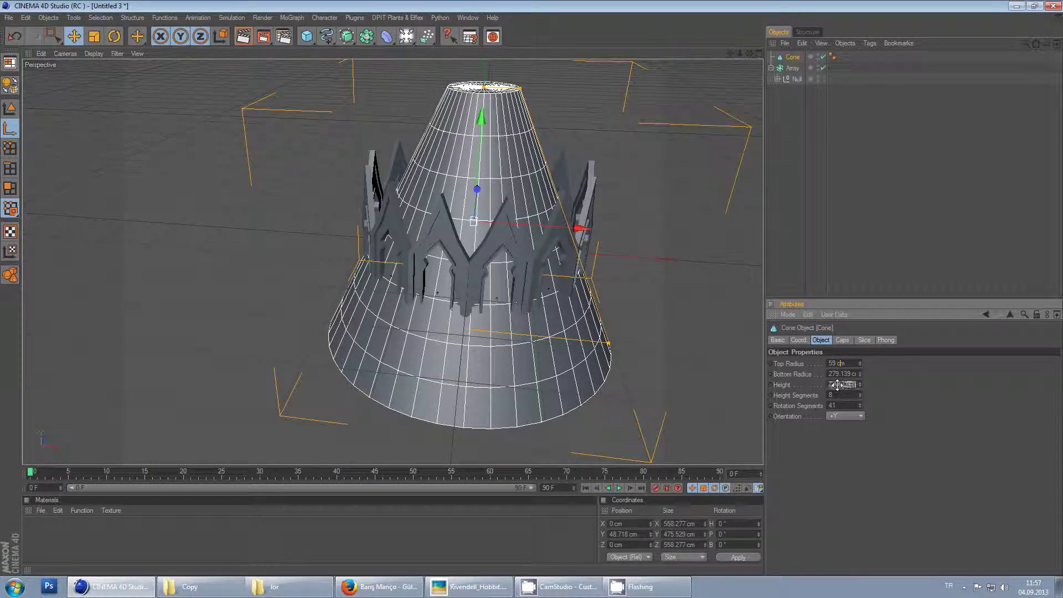
Reshape the cone to an 88 cm top radius, about 233 cm bottom radius and about 460 cm height, checking the reference image
{"action": "scroll", "coordinate": [837, 371], "scroll_direction": "down", "scroll_amount": 12}
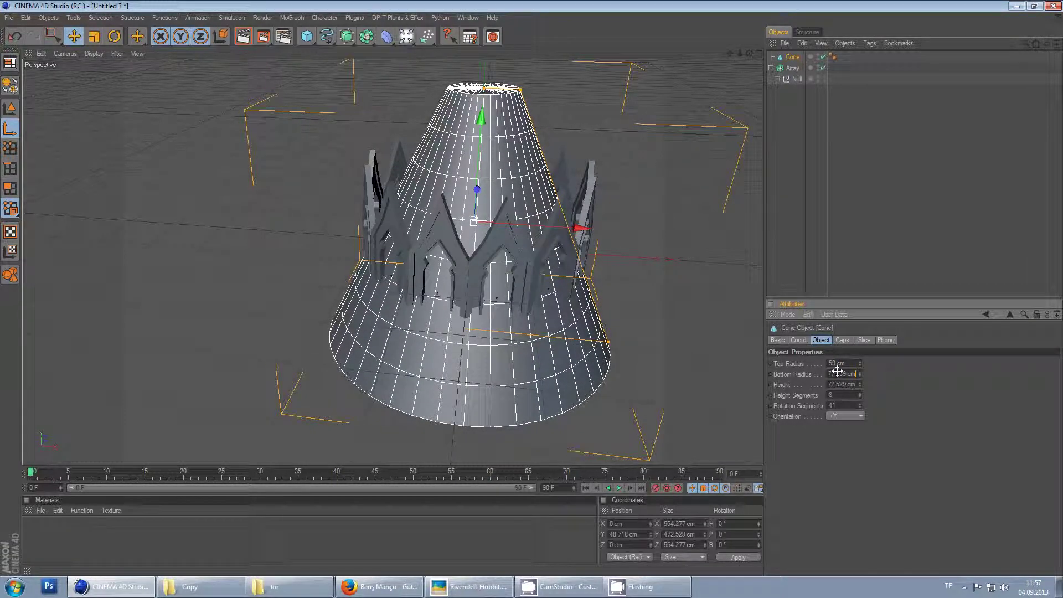
{"action": "scroll", "coordinate": [837, 371], "scroll_direction": "down", "scroll_amount": 15}
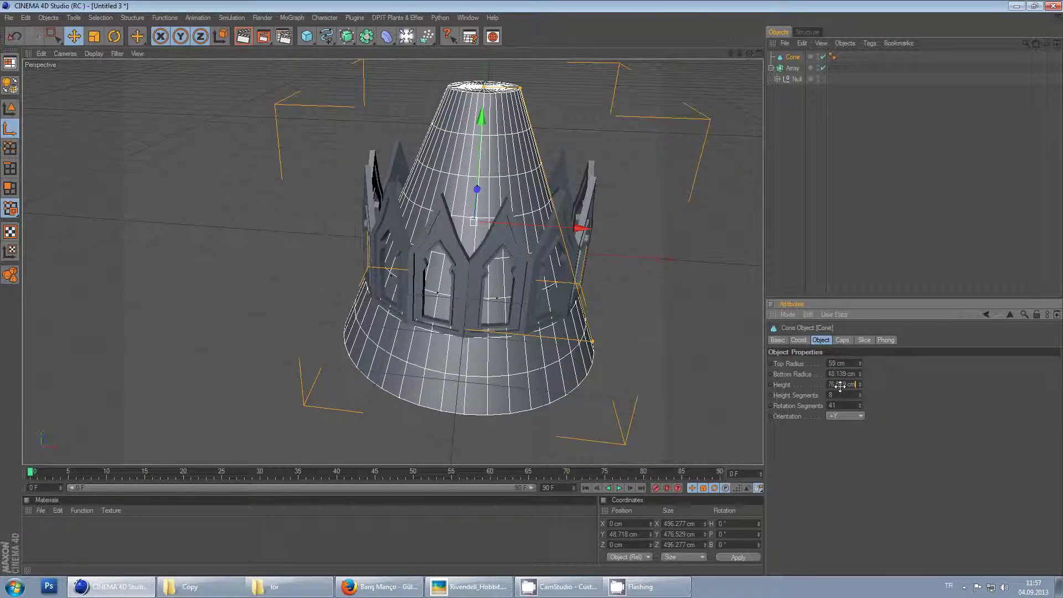
{"action": "scroll", "coordinate": [840, 384], "scroll_direction": "down", "scroll_amount": 5}
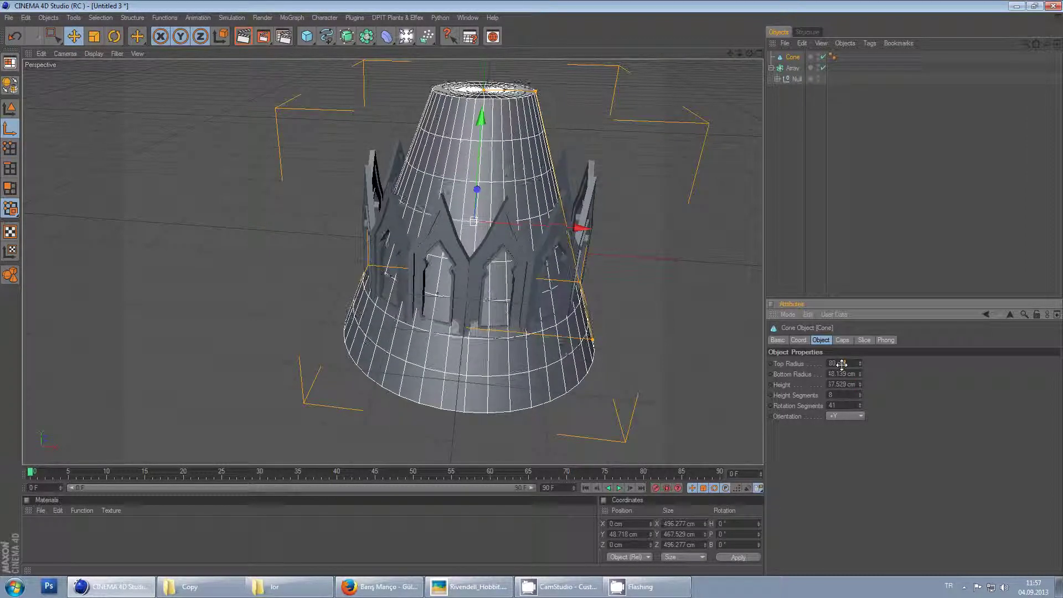
{"action": "scroll", "coordinate": [843, 382], "scroll_direction": "down", "scroll_amount": 3}
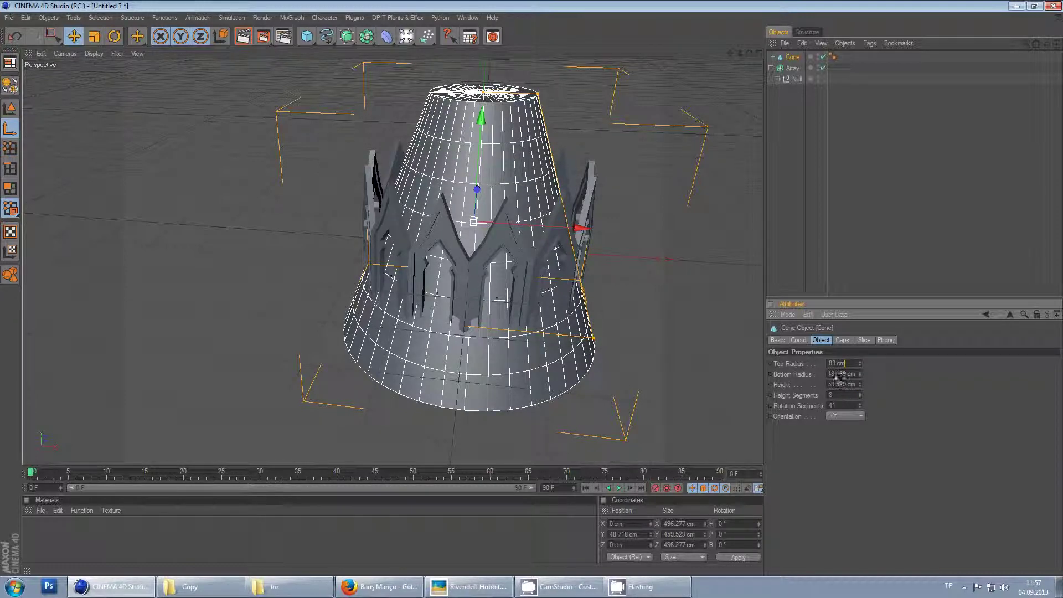
{"action": "scroll", "coordinate": [838, 375], "scroll_direction": "down", "scroll_amount": 13}
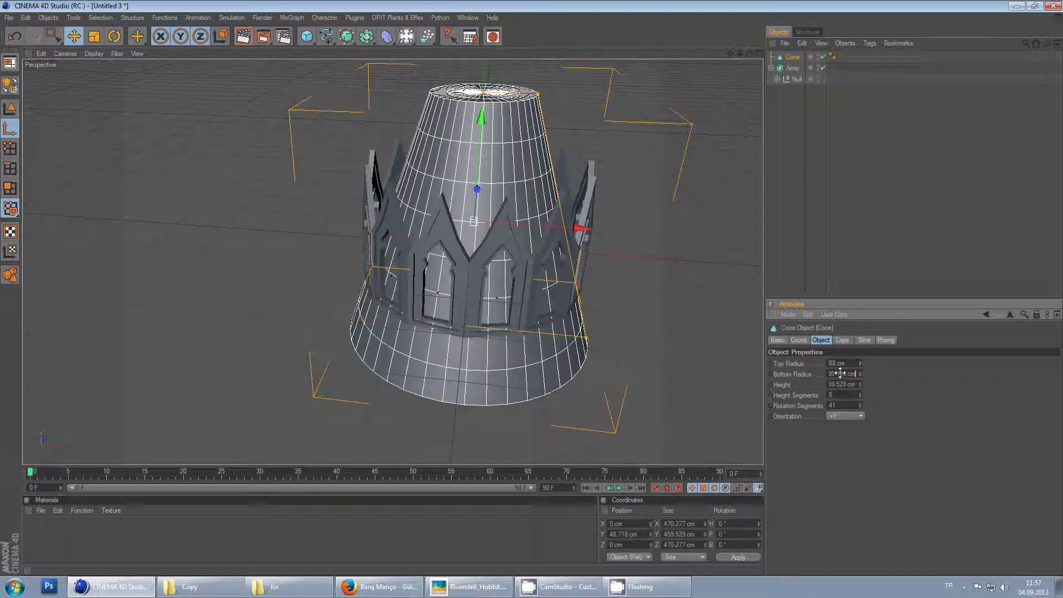
{"action": "scroll", "coordinate": [840, 374], "scroll_direction": "down", "scroll_amount": 2}
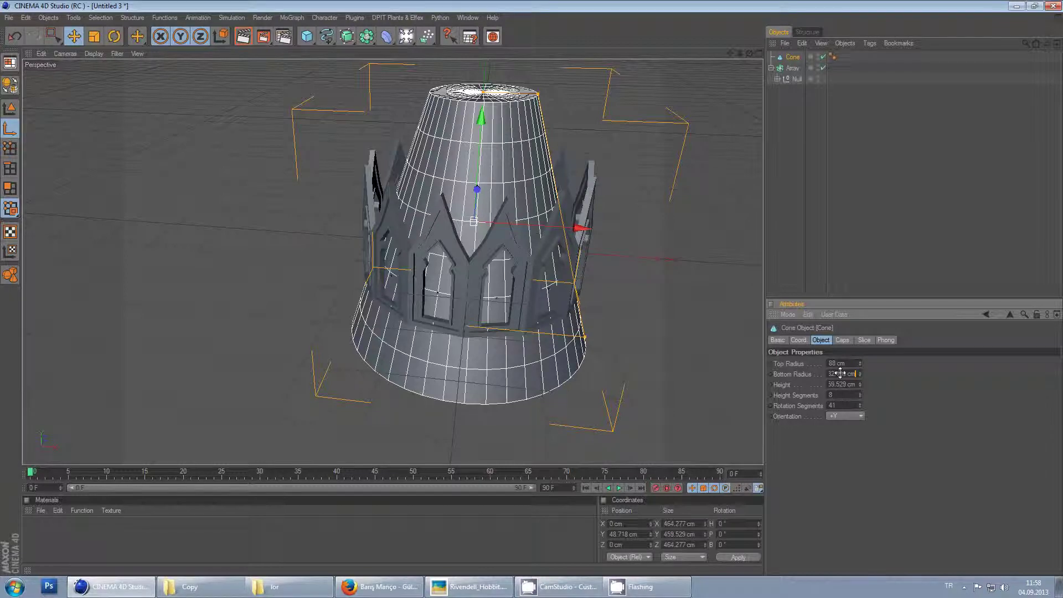
{"action": "left_click", "coordinate": [474, 586]}
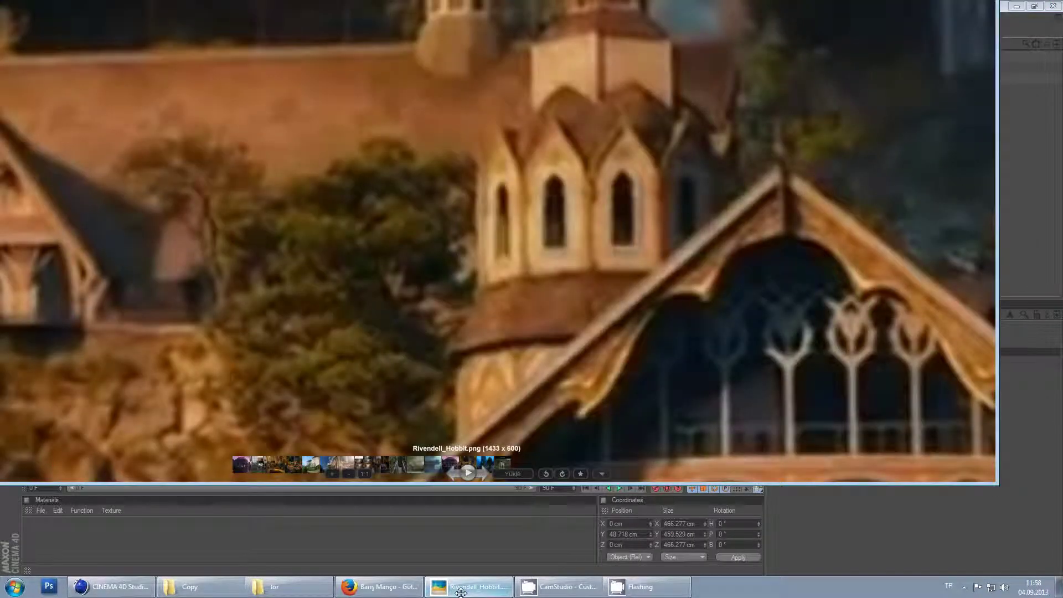
{"action": "left_click", "coordinate": [473, 586]}
Inspect the window parts inside the Null and move the Null out of the Array to the top of the object hierarchy
{"action": "left_click_drag", "start_coordinate": [748, 53], "coordinate": [532, 288]}
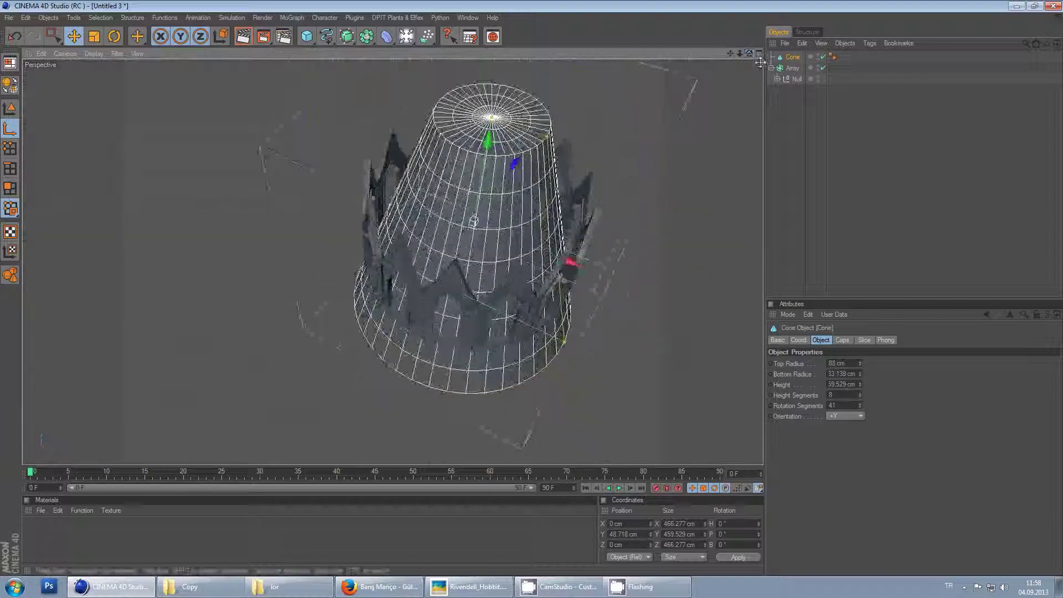
{"action": "left_click", "coordinate": [777, 78]}
{"action": "left_click", "coordinate": [808, 101]}
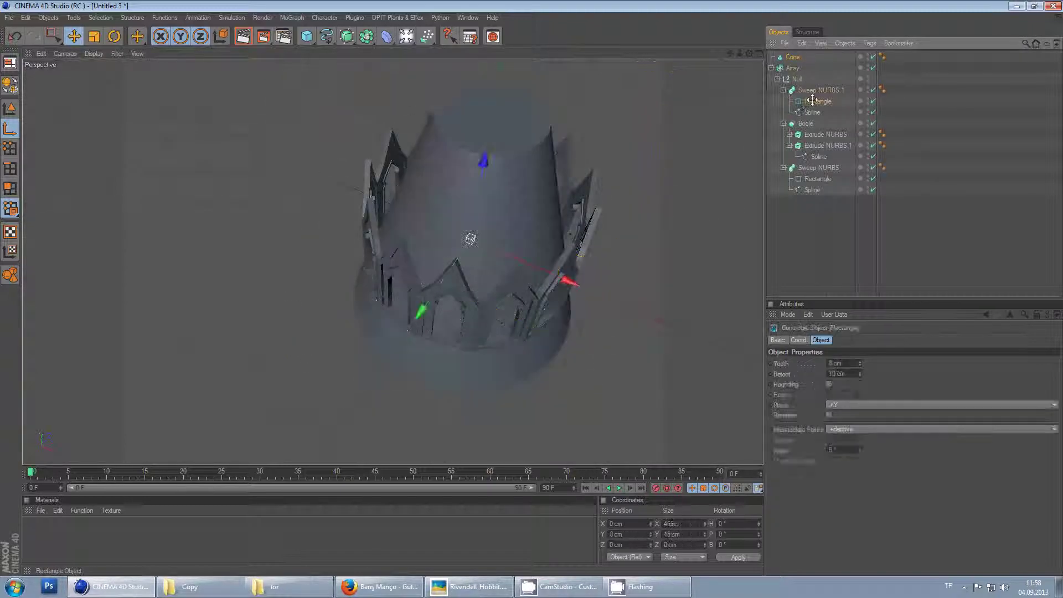
{"action": "left_click_drag", "start_coordinate": [692, 244], "coordinate": [531, 288], "text": "alt"}
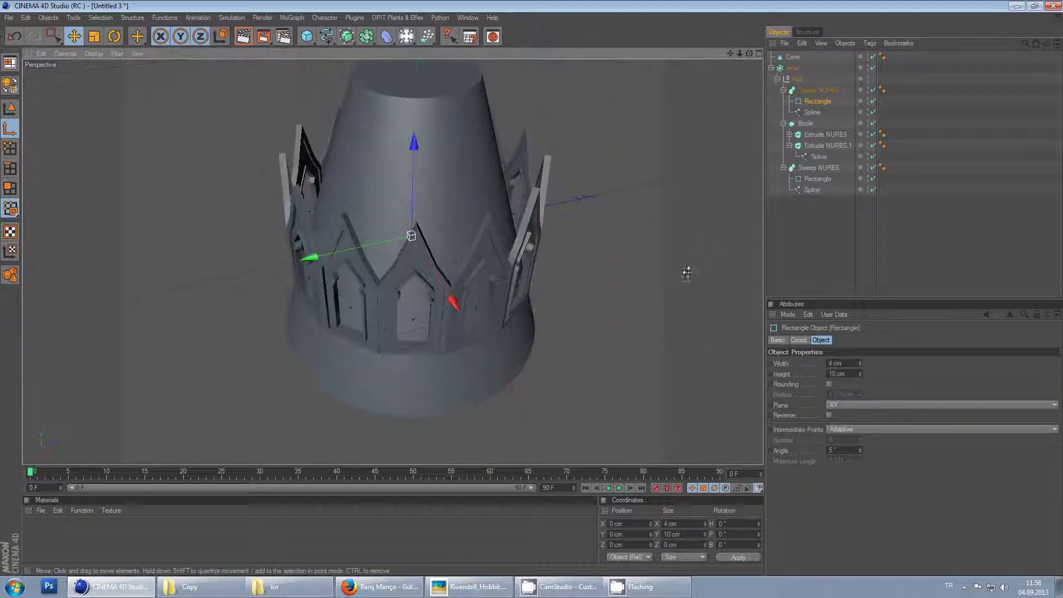
{"action": "left_click", "coordinate": [777, 78]}
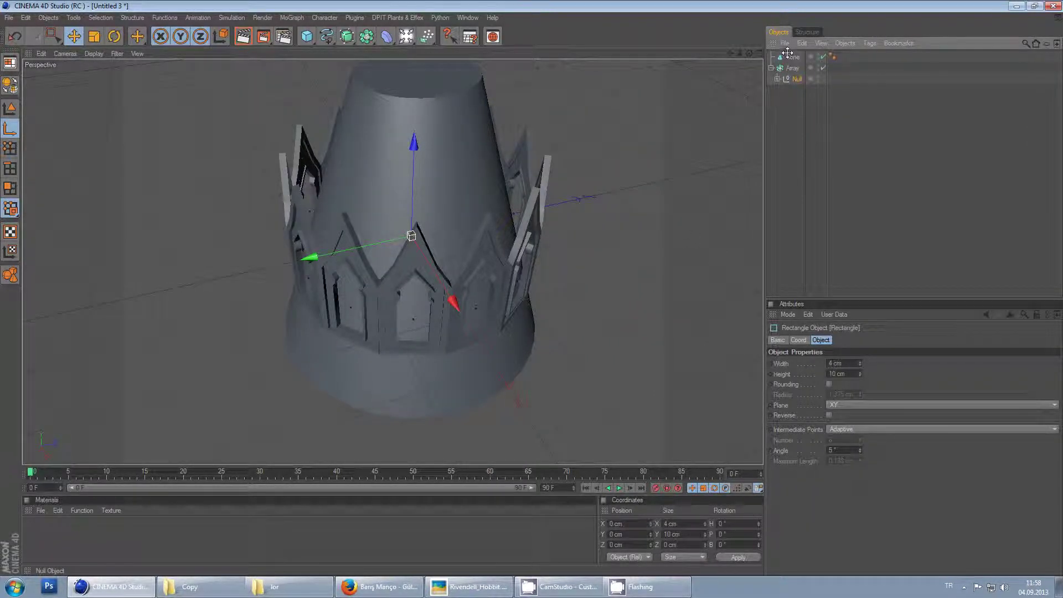
{"action": "left_click_drag", "start_coordinate": [787, 53], "coordinate": [787, 54]}
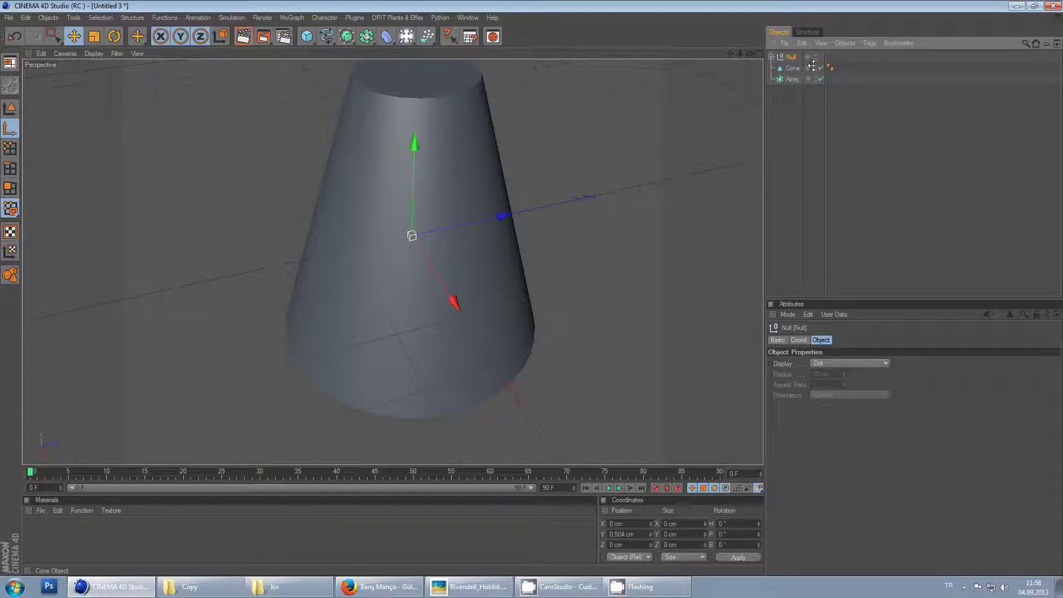
Hide the cone in the viewport so that the single window can be examined up close
{"action": "left_click", "coordinate": [811, 66]}
{"action": "scroll", "coordinate": [609, 200], "scroll_direction": "up", "scroll_amount": 2}
{"action": "left_click_drag", "start_coordinate": [609, 200], "coordinate": [631, 206], "text": "alt"}
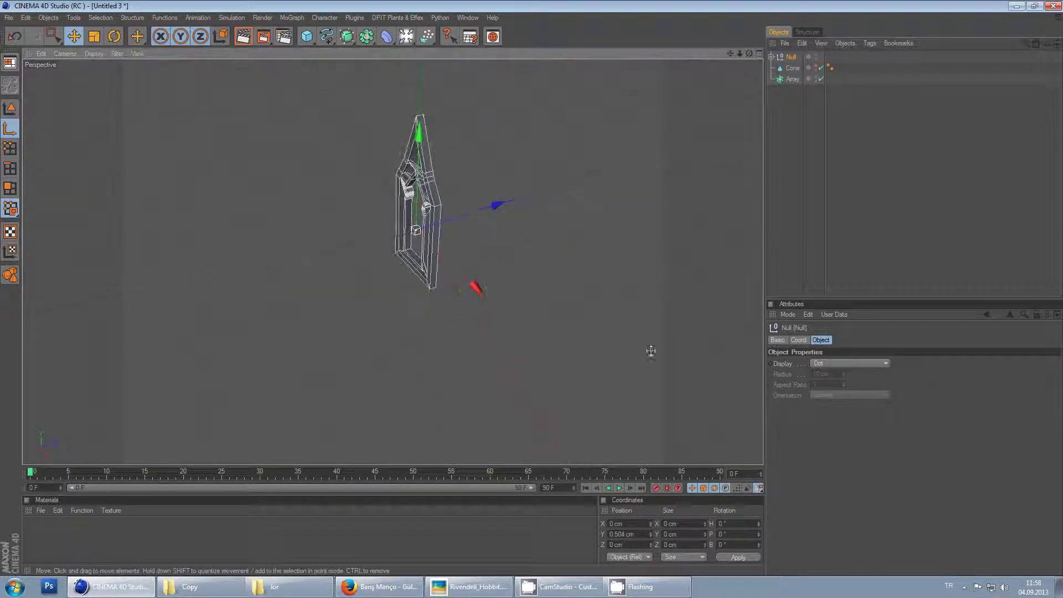
{"action": "left_click", "coordinate": [656, 593]}
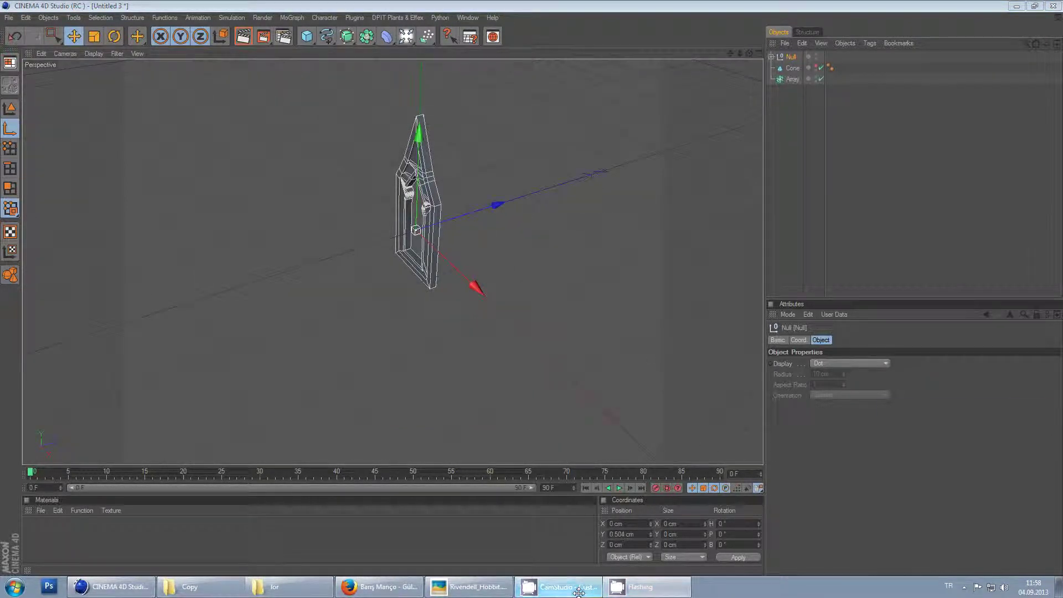